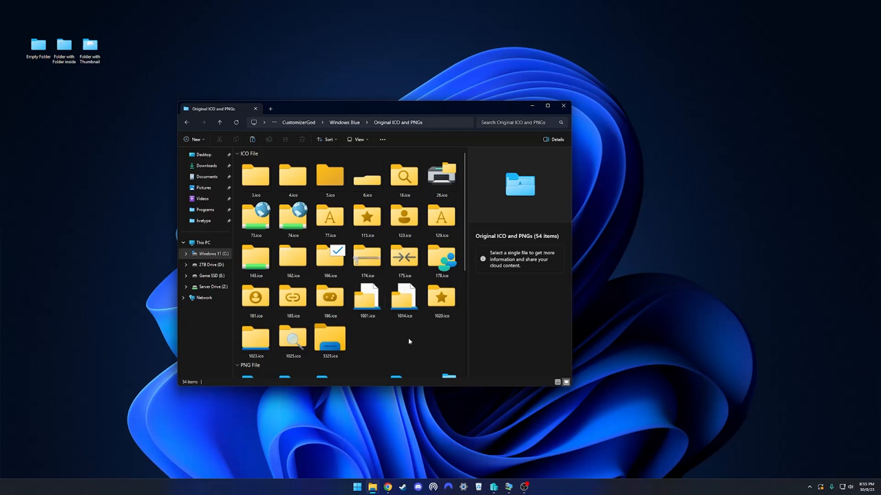
- Launch Adobe Photoshop
{"action": "key", "text": "alt+space"}
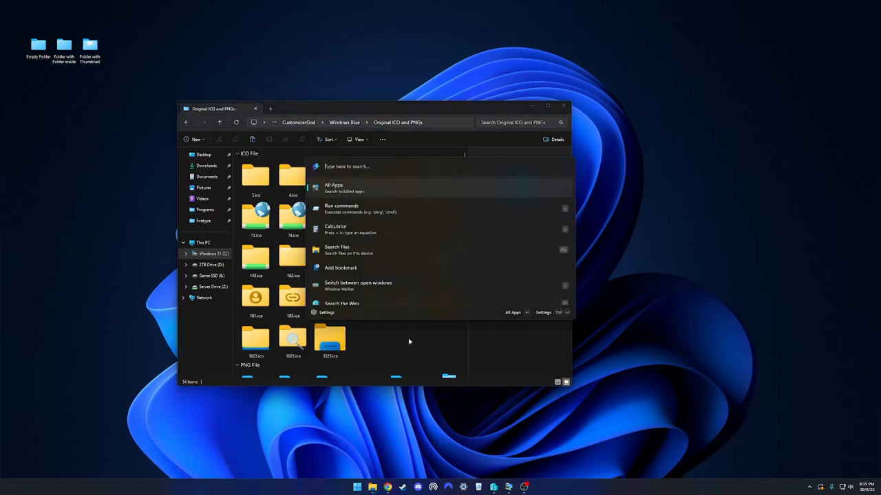
{"action": "type", "text": "photo"}
{"action": "key", "text": "Return"}
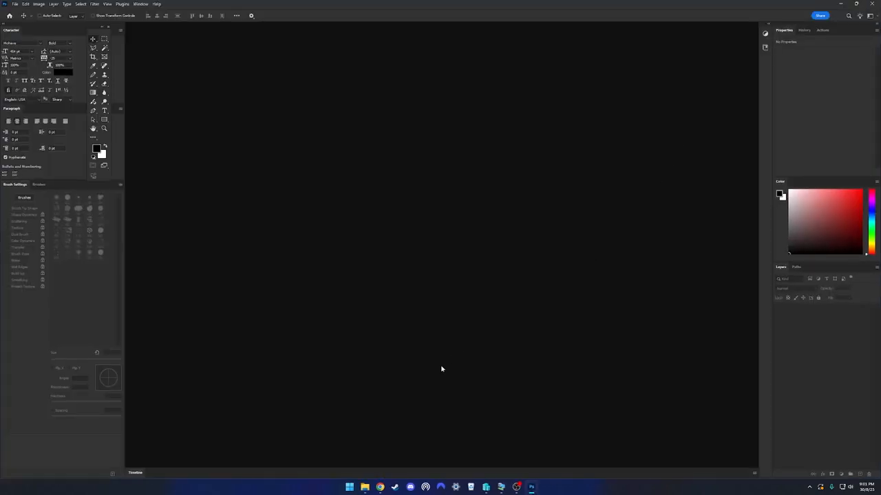
- Open 3.ico from the Original ICO and PNGs folder in Photoshop, choosing the 256 x 256, 32-bit icon version
{"action": "left_click", "coordinate": [364, 487]}
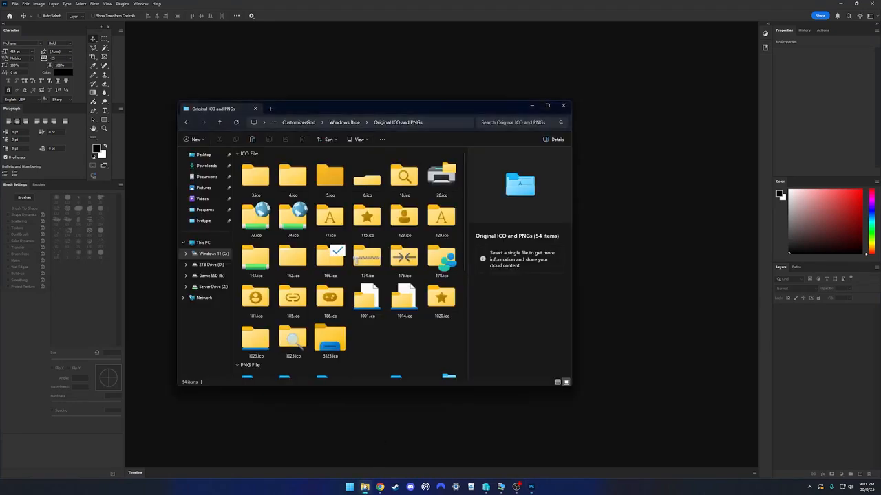
{"action": "left_click", "coordinate": [257, 173]}
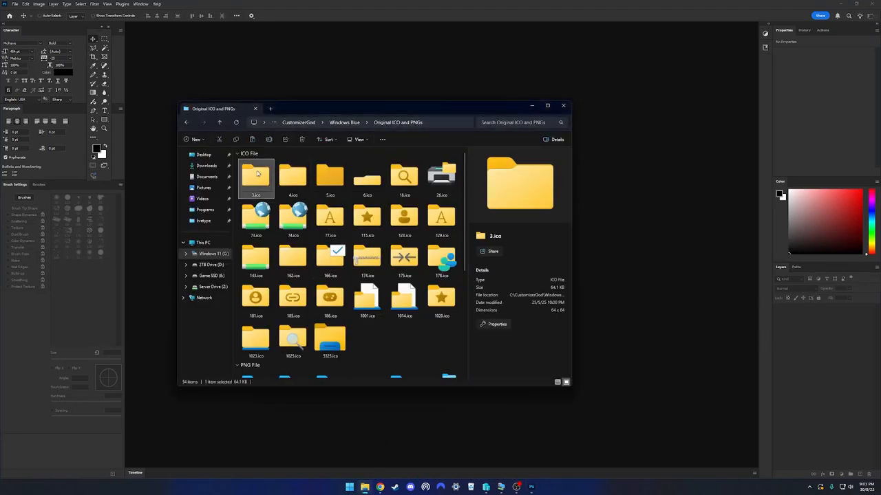
{"action": "right_click", "coordinate": [257, 173]}
{"action": "mouse_move", "coordinate": [284, 210]}
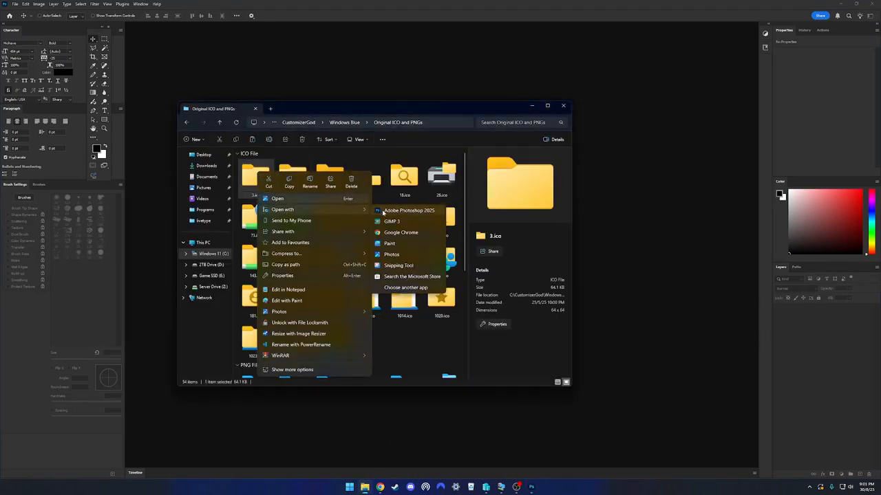
{"action": "left_click", "coordinate": [406, 211]}
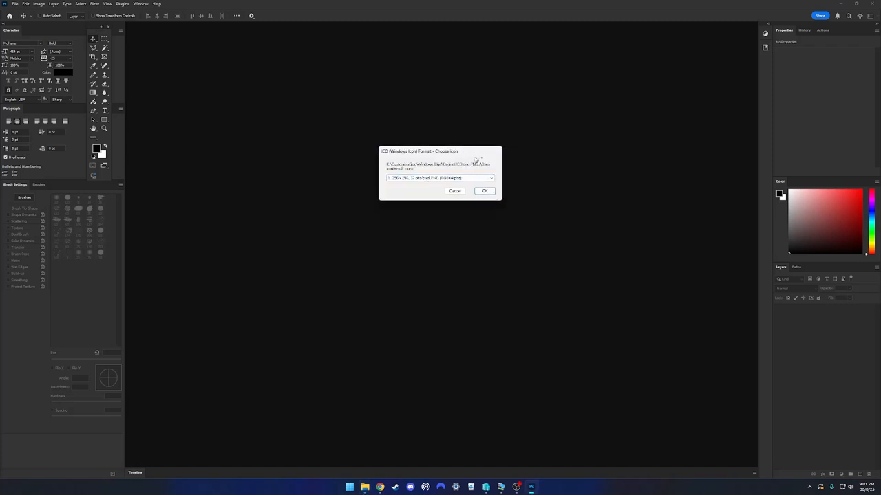
{"action": "left_click", "coordinate": [483, 192]}
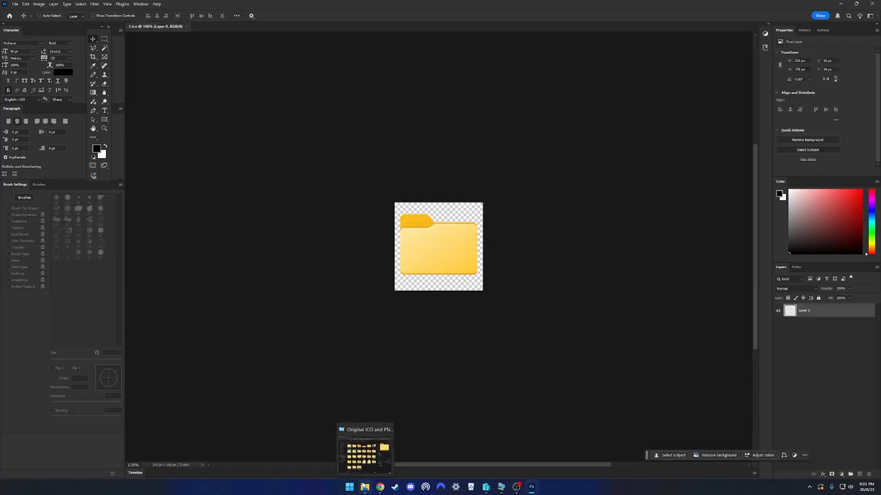
- Open the 178.ico folder icon with the two people figures in Photoshop as a second document
{"action": "left_click", "coordinate": [364, 487]}
{"action": "scroll", "coordinate": [388, 309], "scroll_direction": "up", "scroll_amount": 1}
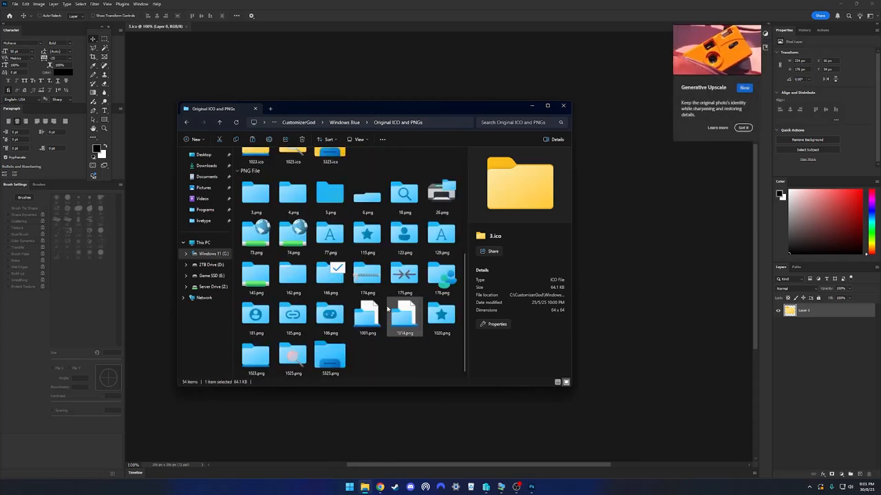
{"action": "scroll", "coordinate": [401, 325], "scroll_direction": "up", "scroll_amount": 3}
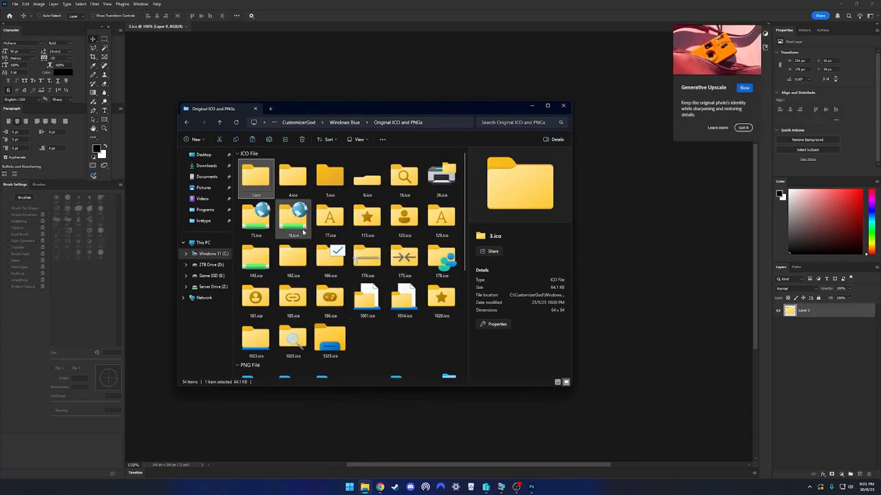
{"action": "left_click", "coordinate": [438, 257]}
{"action": "right_click", "coordinate": [438, 257]}
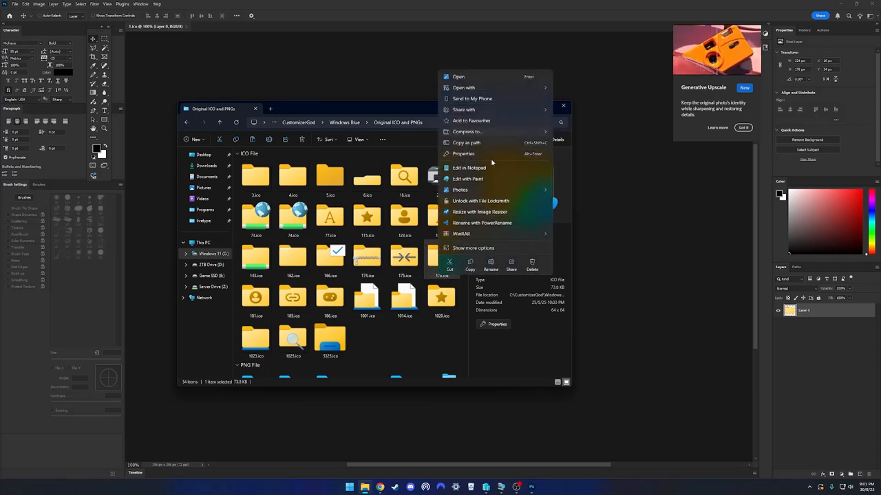
{"action": "mouse_move", "coordinate": [481, 88]}
{"action": "left_click", "coordinate": [571, 88]}
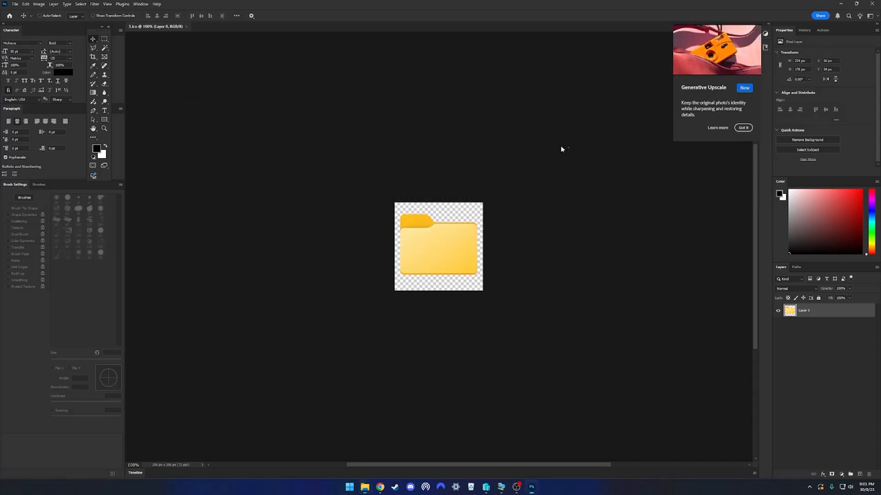
{"action": "left_click", "coordinate": [479, 191]}
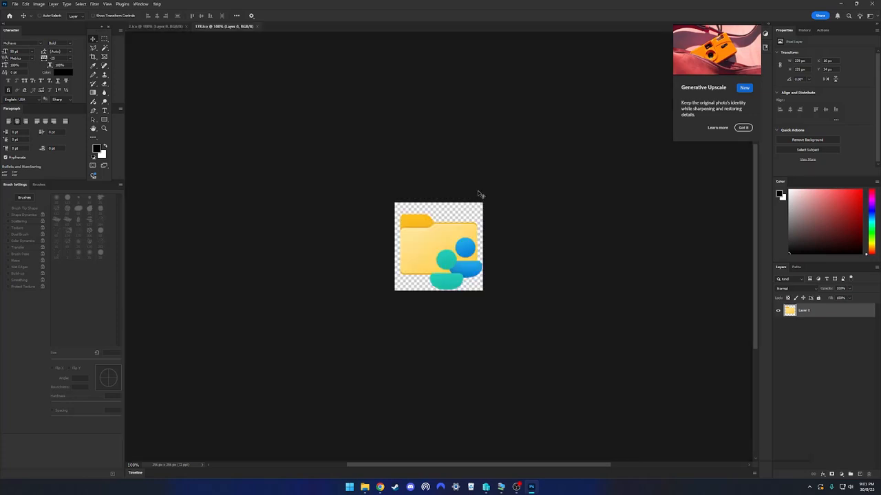
- Return to the 3.ico document and dismiss the Generative Upscale notice
{"action": "left_click", "coordinate": [160, 26]}
{"action": "scroll", "coordinate": [466, 248], "scroll_direction": "up", "scroll_amount": 1}
{"action": "scroll", "coordinate": [466, 248], "scroll_direction": "up", "scroll_amount": 8}
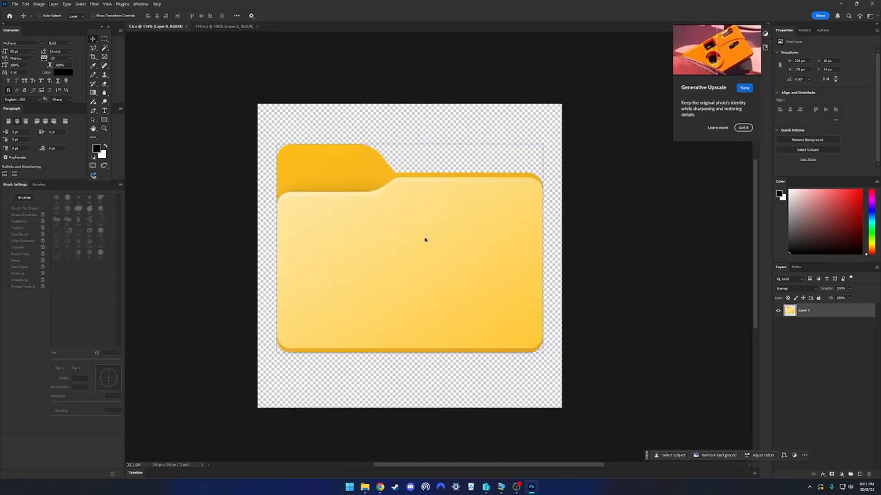
{"action": "left_click", "coordinate": [744, 128]}
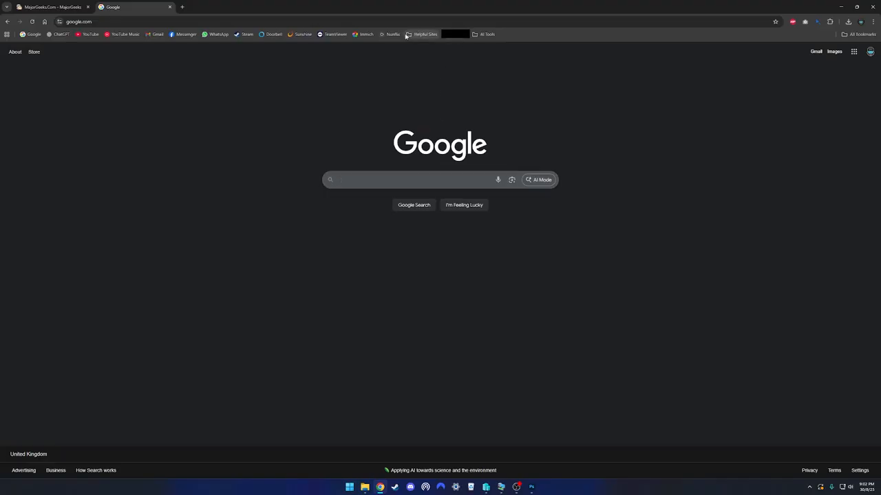
- Open the bookmarked Coolors site in the browser and search its color palettes for purple
{"action": "left_click", "coordinate": [424, 35]}
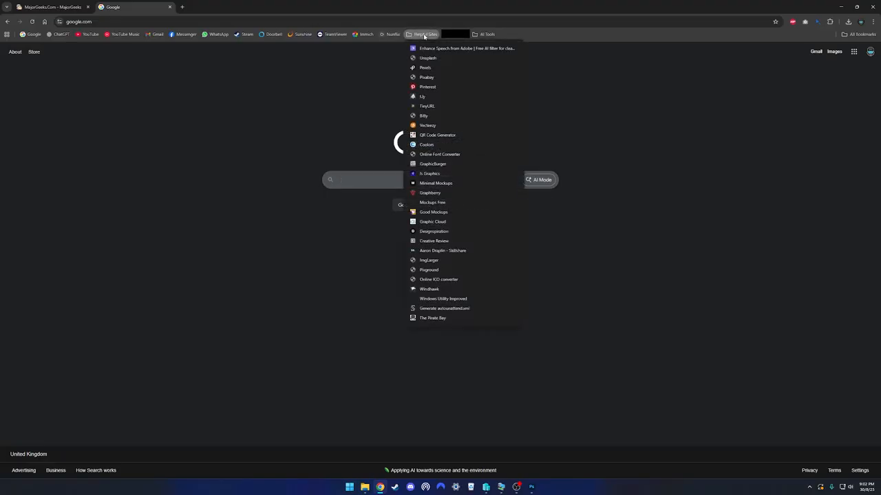
{"action": "left_click", "coordinate": [432, 145]}
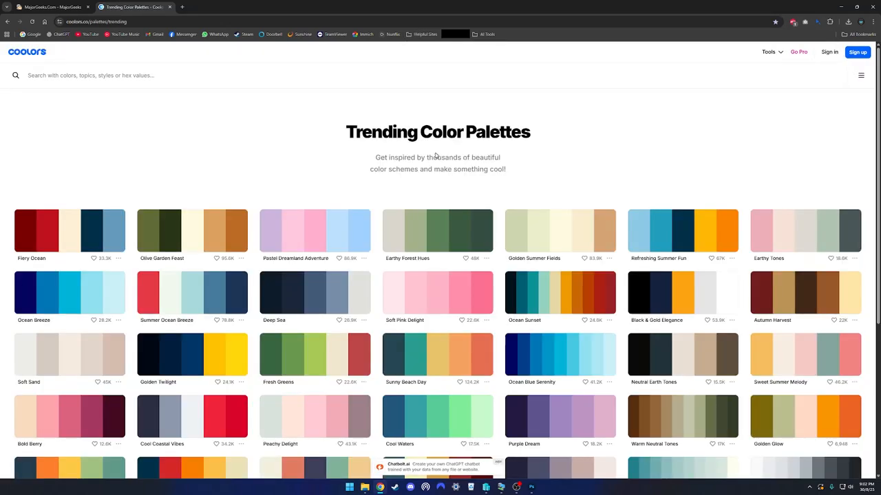
{"action": "left_click", "coordinate": [169, 80]}
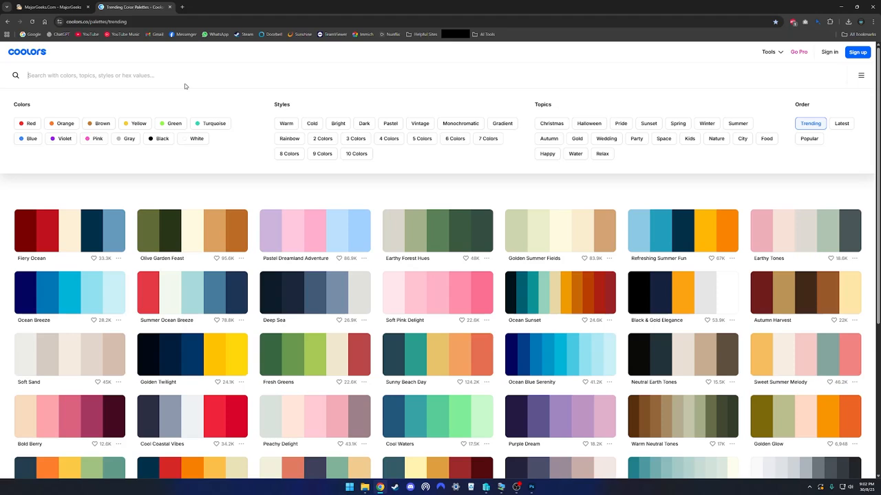
{"action": "type", "text": "purple"}
{"action": "key", "text": "Return"}
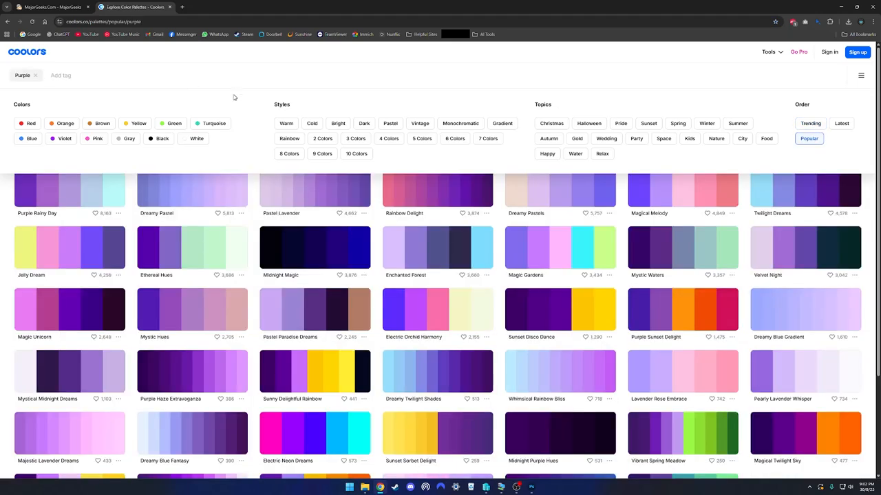
- Copy the purple hex code 7209B7 from the Bold Hues palette and switch back to Photoshop
{"action": "left_click", "coordinate": [371, 225]}
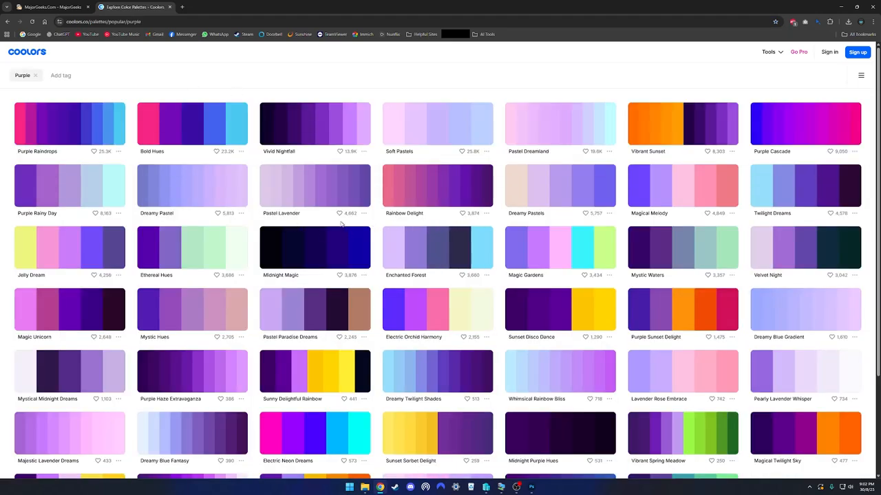
{"action": "left_click", "coordinate": [174, 128]}
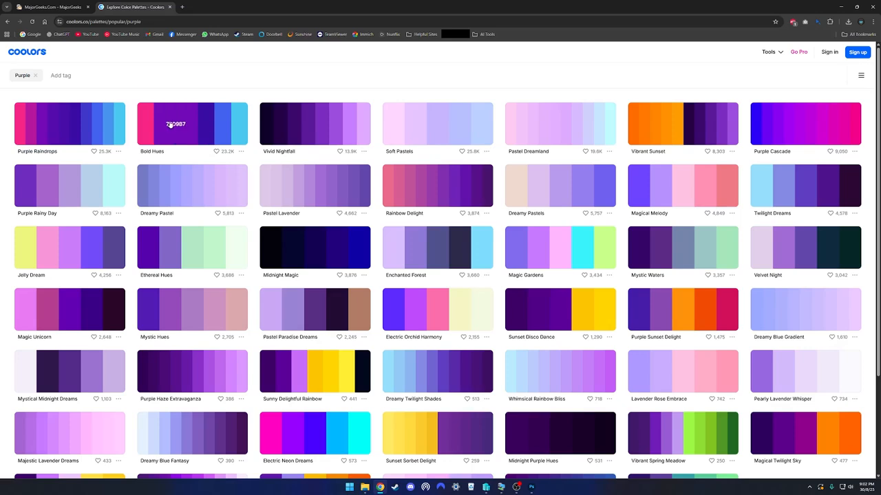
{"action": "left_click", "coordinate": [531, 487]}
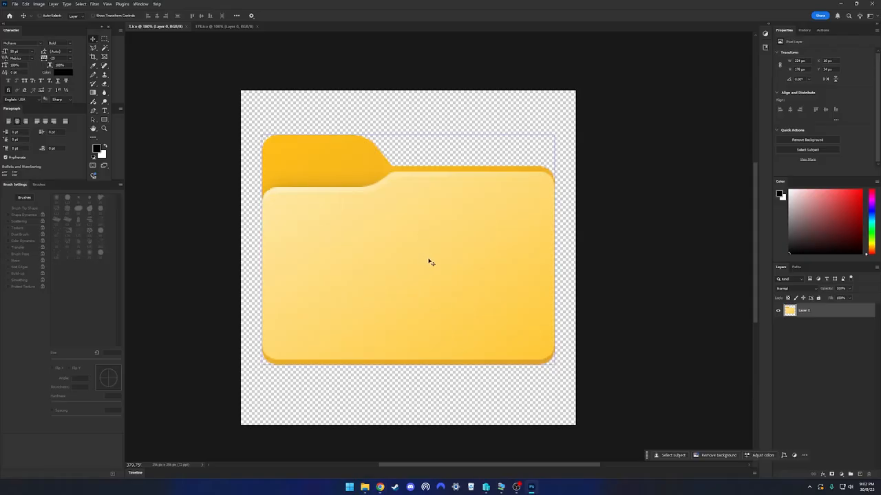
- Resize the Pencil tool's tip and set the foreground color to 7209B7
{"action": "key", "text": "b"}
{"action": "left_click_drag", "start_coordinate": [421, 236], "coordinate": [297, 231]}
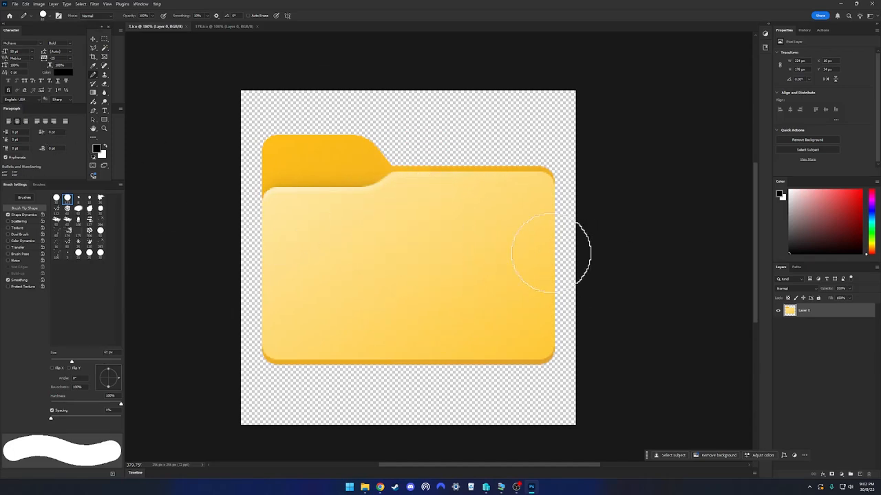
{"action": "left_click", "coordinate": [781, 195]}
{"action": "key", "text": "ctrl+v"}
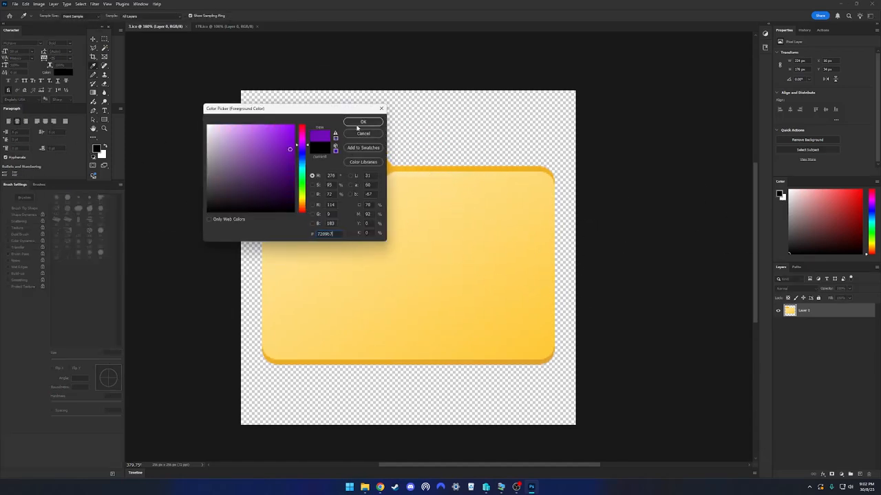
{"action": "left_click", "coordinate": [363, 122]}
- Add a new layer and paint a single purple reference dot above the folder's upper edge
{"action": "left_click", "coordinate": [860, 474]}
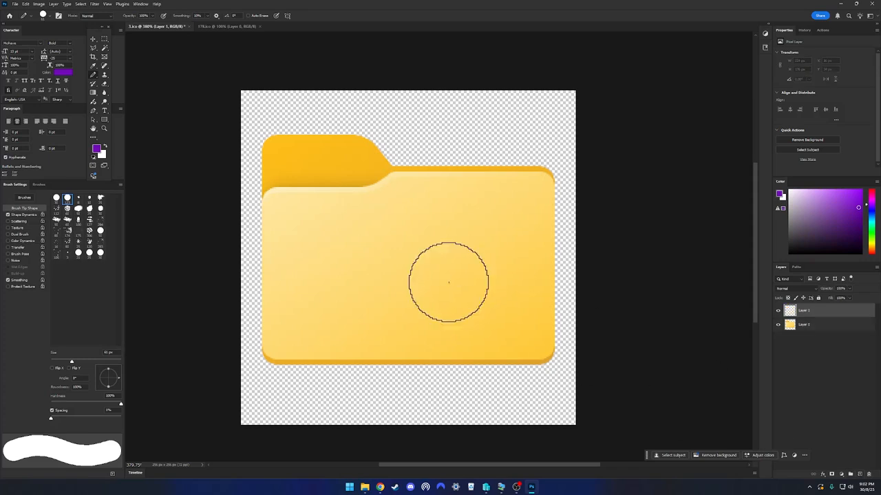
{"action": "left_click", "coordinate": [393, 270]}
{"action": "key", "text": "ctrl+z"}
{"action": "left_click", "coordinate": [445, 131]}
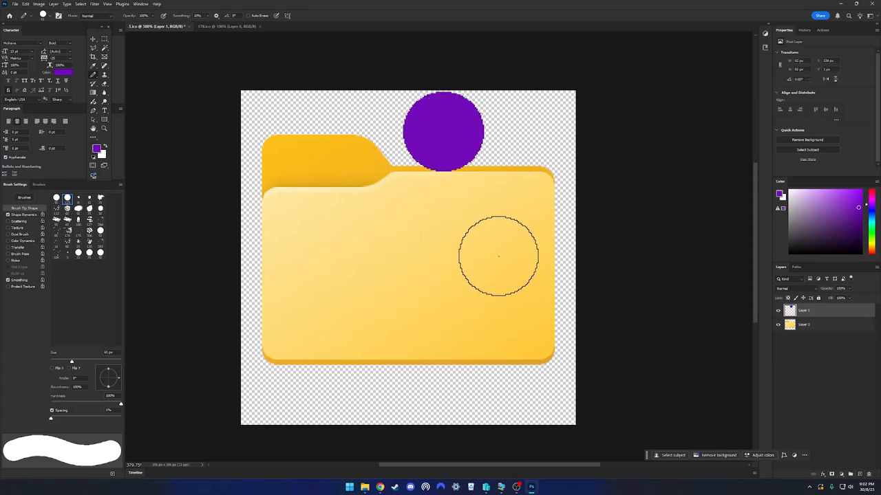
- Add a Hue/Saturation adjustment above the folder layer and shift its hue from yellow to purple, using the dot as reference
{"action": "key", "text": "v"}
{"action": "left_click", "coordinate": [800, 325]}
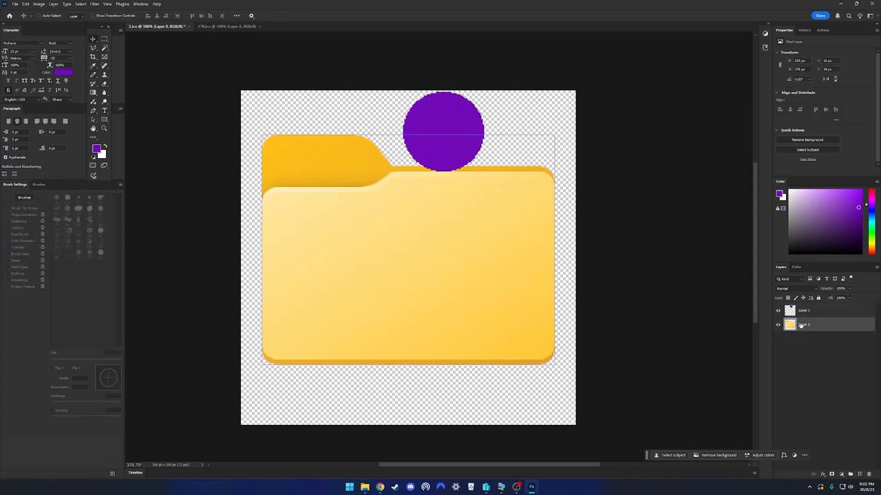
{"action": "left_click", "coordinate": [765, 33]}
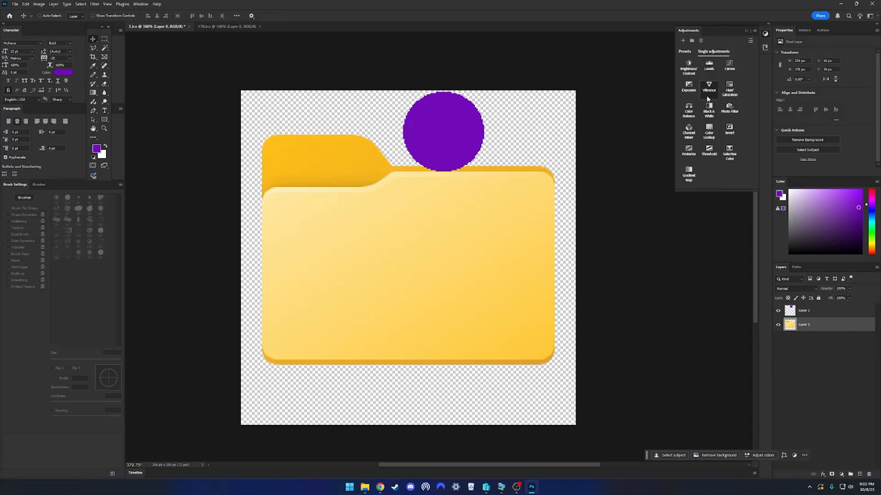
{"action": "left_click", "coordinate": [728, 88]}
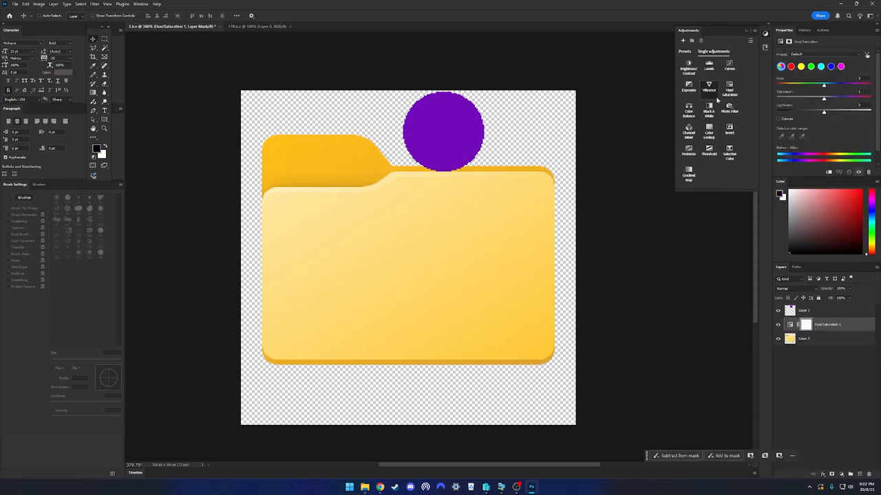
{"action": "left_click_drag", "start_coordinate": [823, 84], "coordinate": [787, 88]}
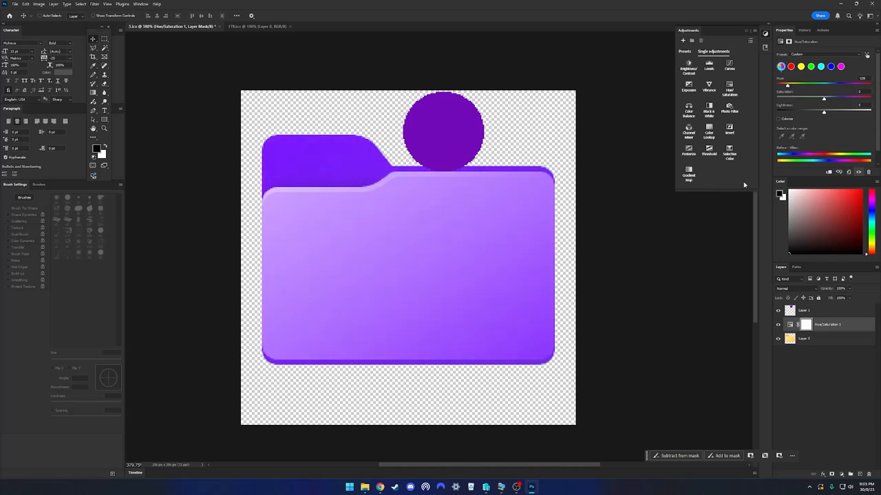
- Delete Layer 1 with the purple reference dot, keeping the Hue/Saturation adjustment and the folder layer
{"action": "left_click", "coordinate": [849, 313]}
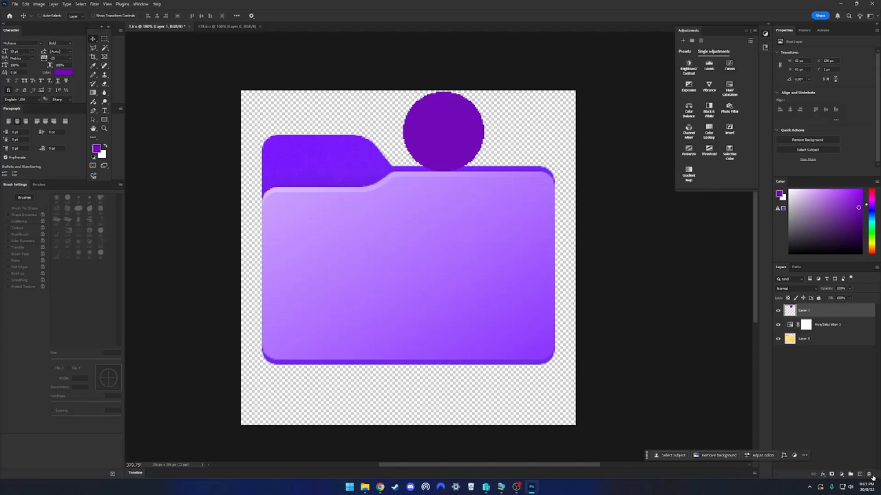
{"action": "left_click", "coordinate": [869, 474]}
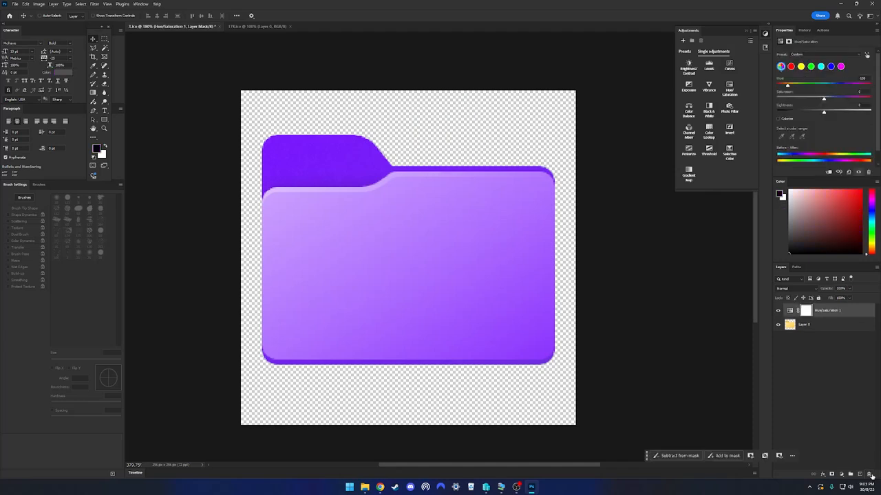
{"action": "right_click", "coordinate": [827, 329]}
{"action": "left_click", "coordinate": [824, 370]}
- Add a Hue/Saturation adjustment to 178.ico and give it the same negative hue value used for 3.ico
{"action": "left_click", "coordinate": [257, 26]}
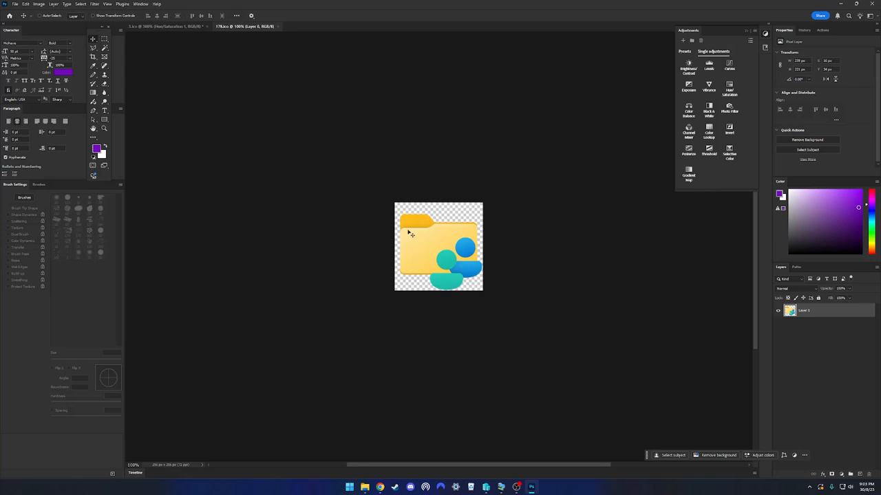
{"action": "scroll", "coordinate": [420, 241], "scroll_direction": "up", "scroll_amount": 6}
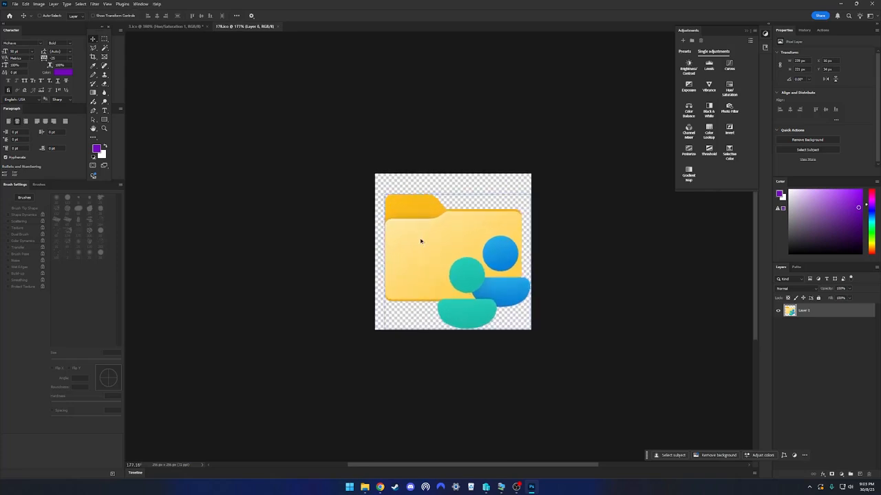
{"action": "scroll", "coordinate": [420, 240], "scroll_direction": "up", "scroll_amount": 5}
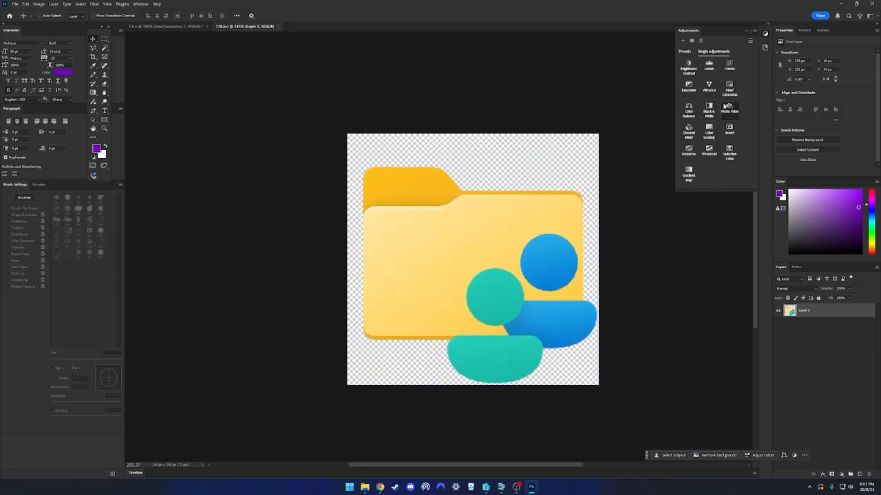
{"action": "left_click", "coordinate": [729, 87]}
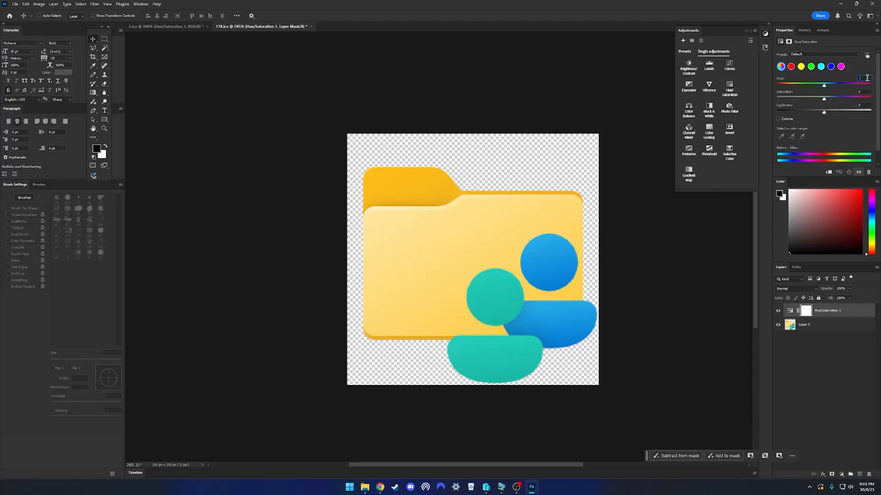
{"action": "key", "text": "Num_Lock"}
{"action": "type", "text": "-12"}
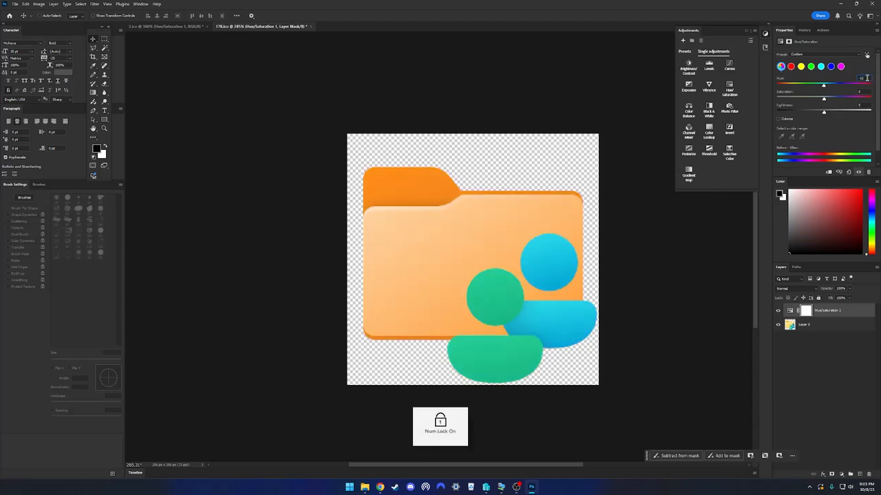
{"action": "type", "text": "8"}
{"action": "key", "text": "Return"}
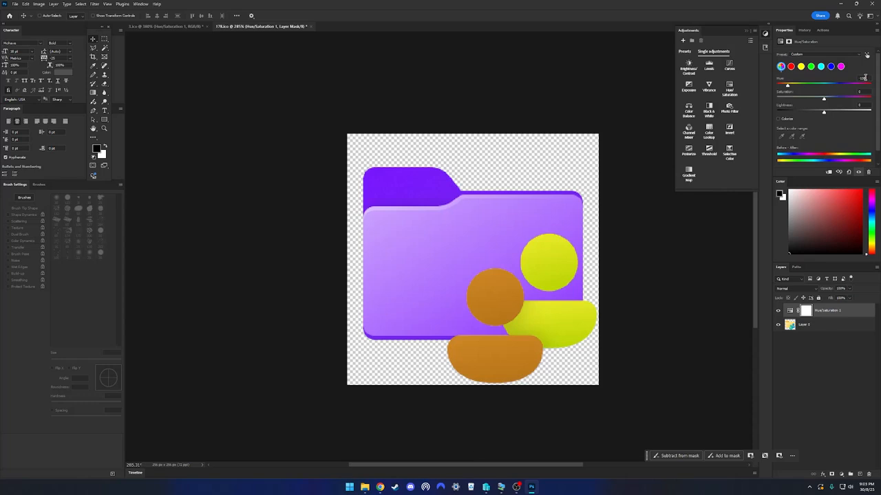
- Hide the Hue/Saturation adjustment and make Layer 0 the active layer
{"action": "left_click", "coordinate": [574, 307]}
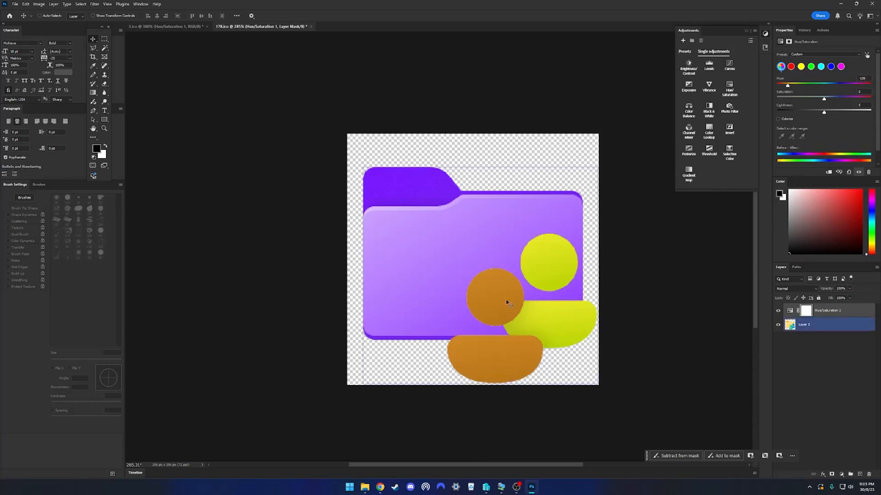
{"action": "left_click", "coordinate": [709, 328]}
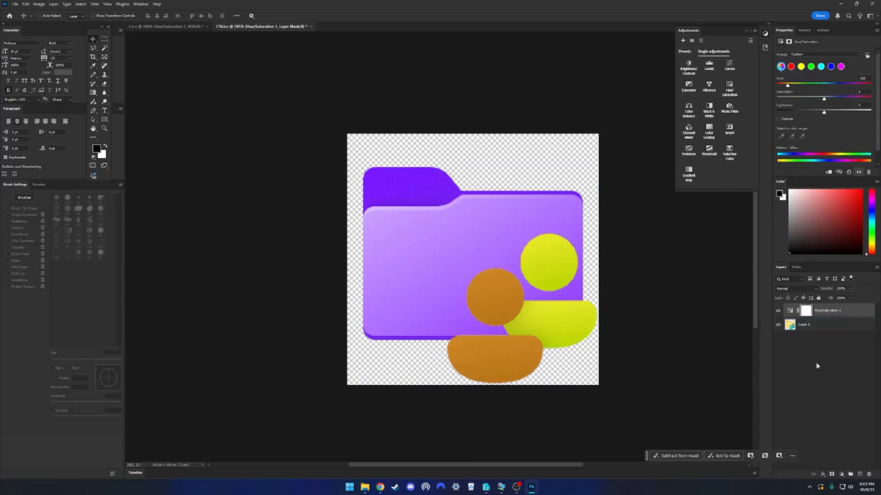
{"action": "left_click", "coordinate": [816, 366]}
{"action": "left_click", "coordinate": [778, 311]}
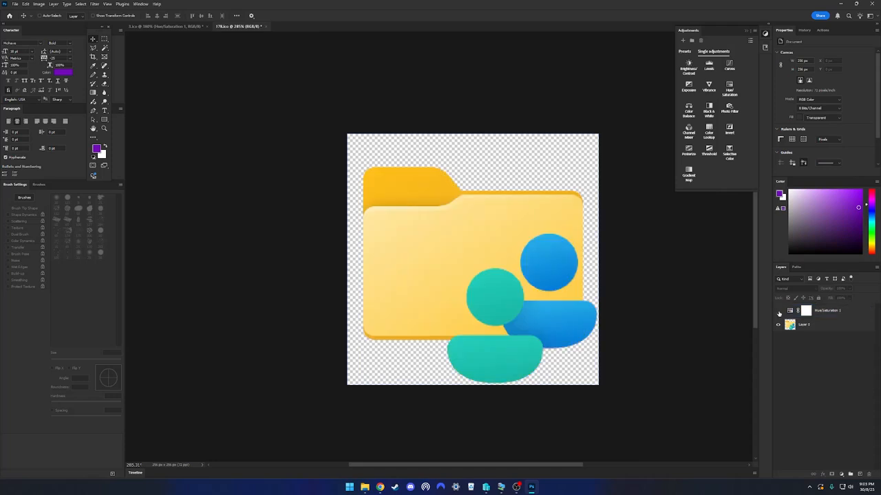
{"action": "left_click", "coordinate": [584, 342]}
{"action": "scroll", "coordinate": [510, 356], "scroll_direction": "up", "scroll_amount": 3}
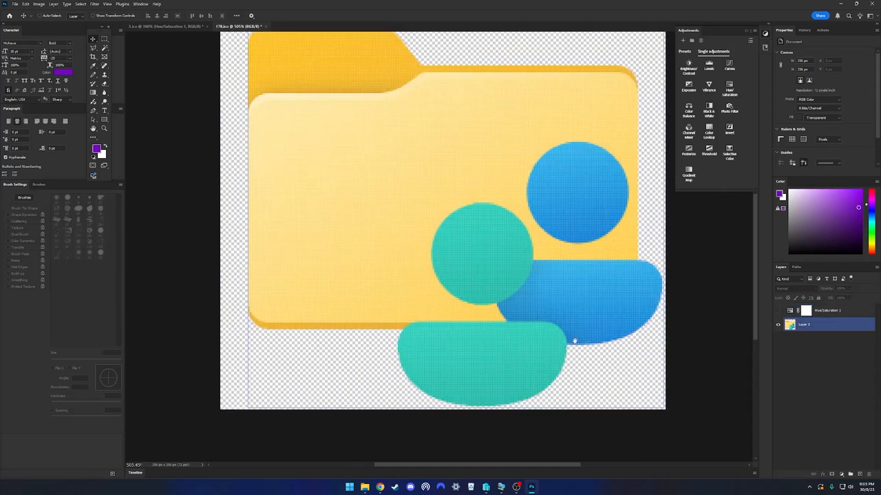
{"action": "left_click_drag", "start_coordinate": [604, 335], "coordinate": [529, 342]}
{"action": "scroll", "coordinate": [528, 342], "scroll_direction": "down", "scroll_amount": 2}
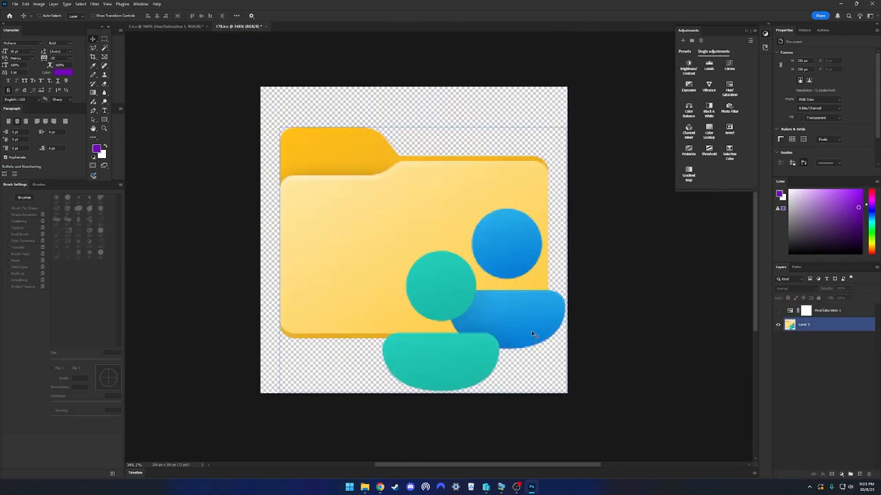
{"action": "key", "text": "w"}
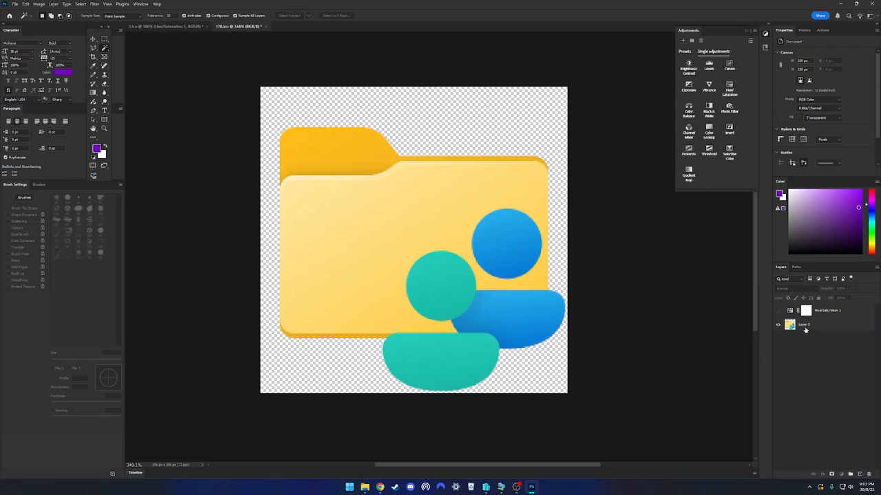
{"action": "left_click", "coordinate": [805, 330]}
- Try to select the blue and teal figure shapes with the Magic Wand, and clear the selection
{"action": "left_click", "coordinate": [517, 324]}
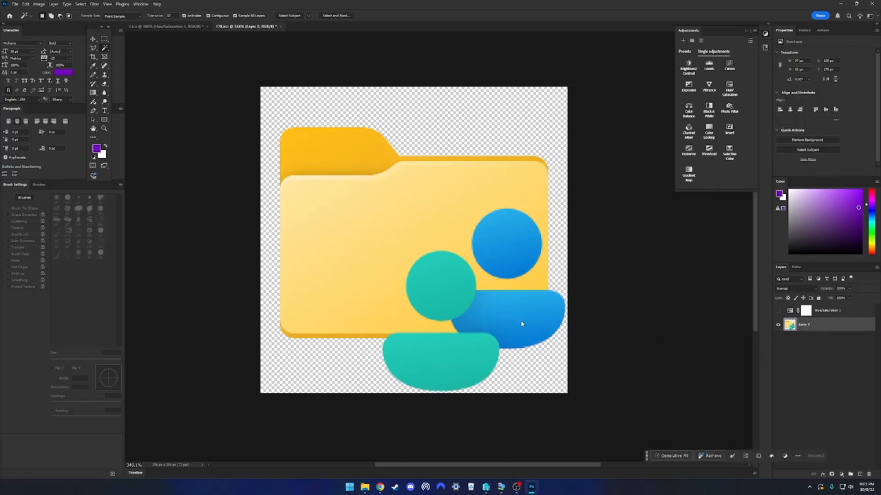
{"action": "left_click", "coordinate": [512, 261], "text": "shift"}
{"action": "left_click", "coordinate": [452, 273], "text": "shift"}
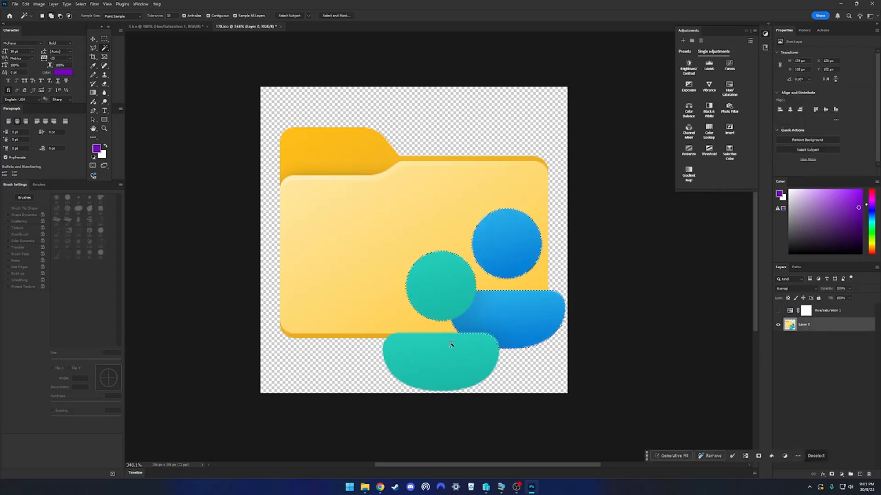
{"action": "key", "text": "ctrl+d"}
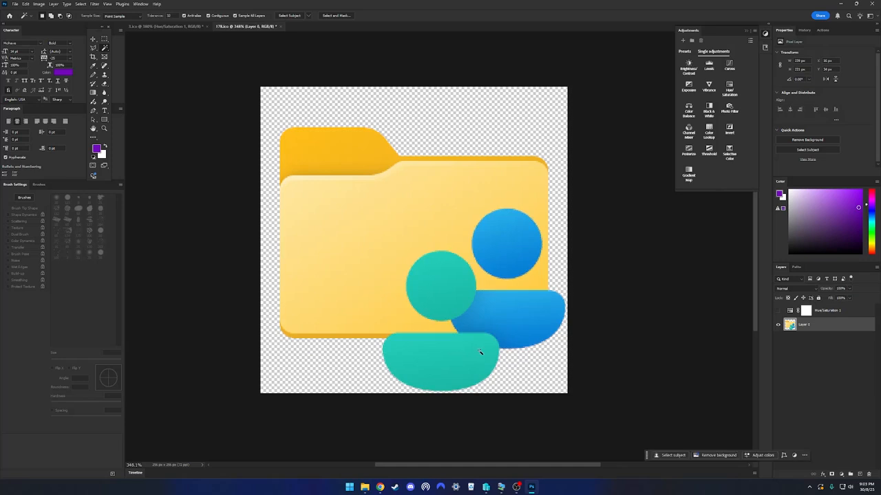
- Sample the figures' blue and teal with Color Range at fuzziness 176, apply the selection, and clear it
{"action": "left_click", "coordinate": [94, 5]}
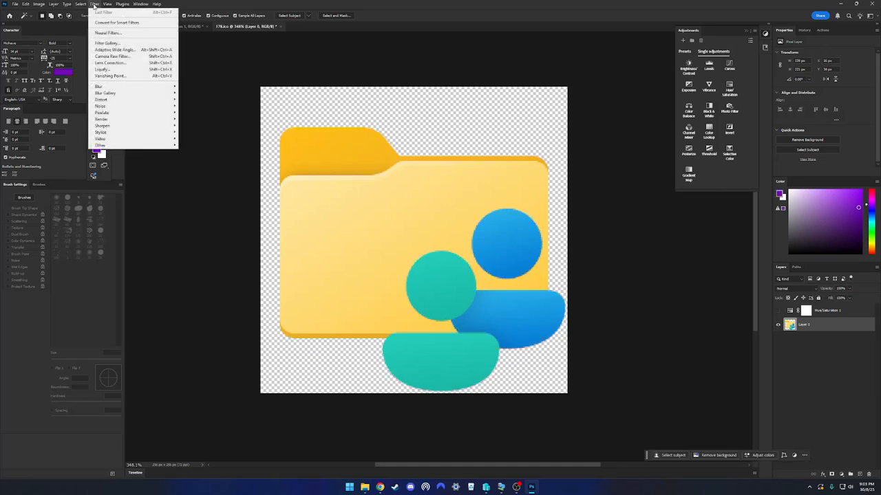
{"action": "mouse_move", "coordinate": [80, 4]}
{"action": "left_click", "coordinate": [98, 72]}
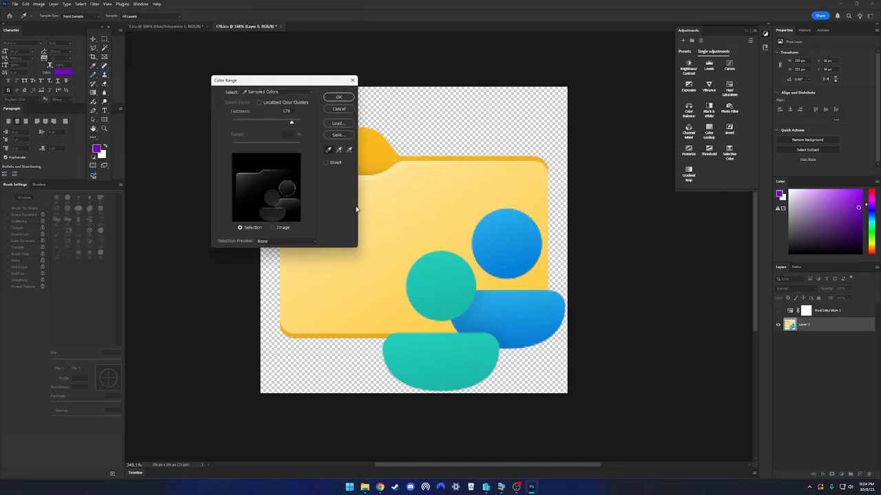
{"action": "left_click", "coordinate": [528, 256]}
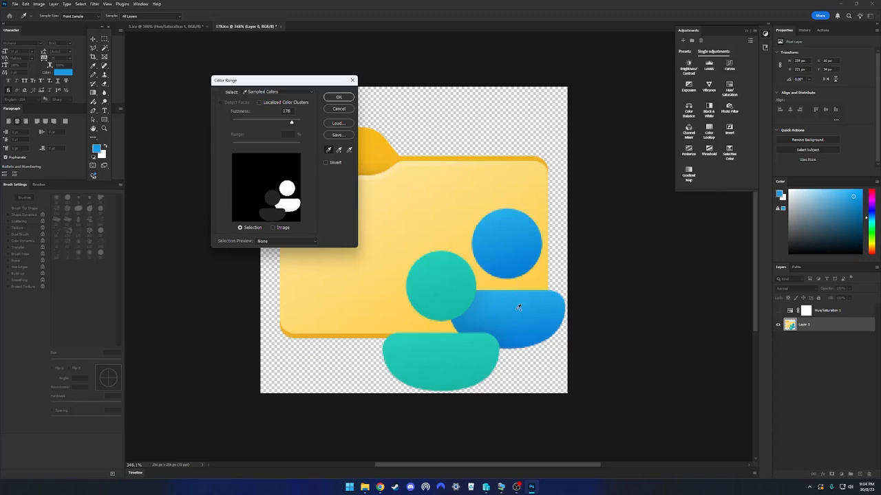
{"action": "left_click", "coordinate": [448, 316]}
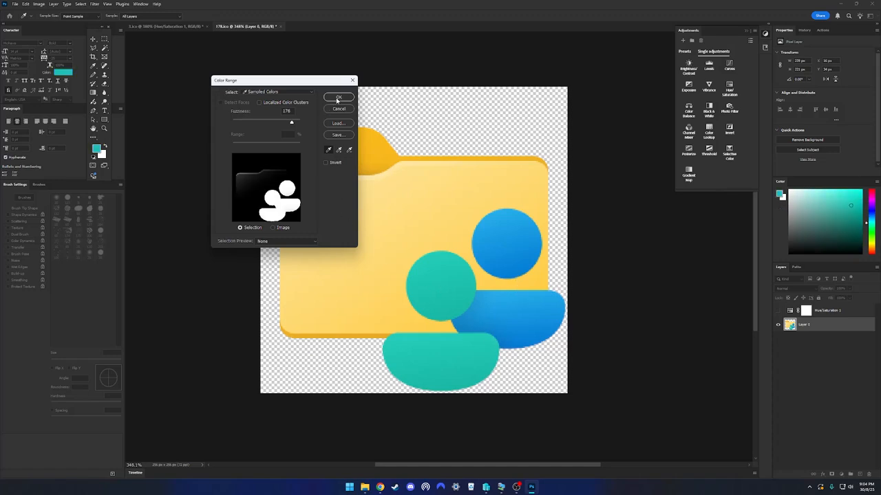
{"action": "left_click", "coordinate": [337, 97]}
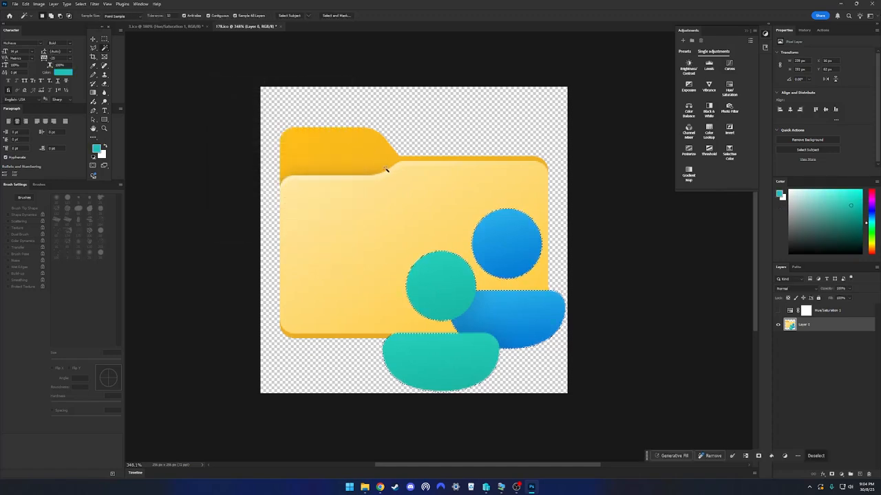
{"action": "key", "text": "ctrl+d"}
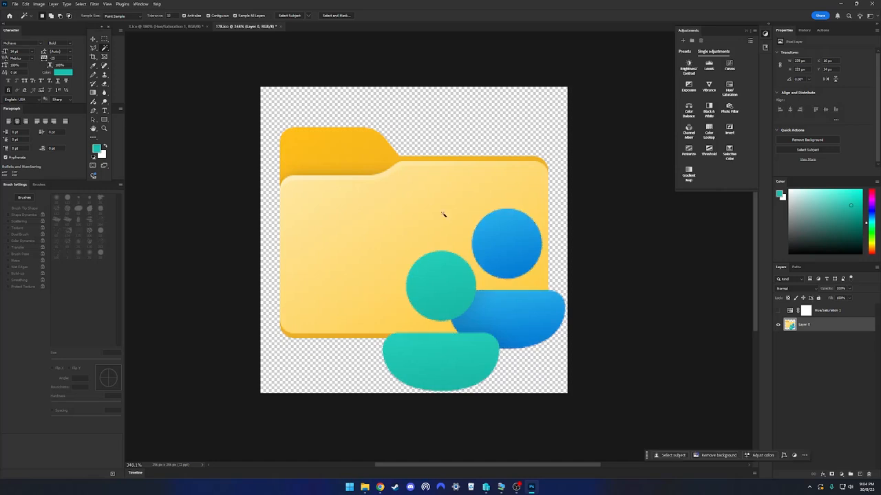
- Try outlining the figure shapes with rectangular and elliptical marquees, and clear the selection
{"action": "key", "text": "m"}
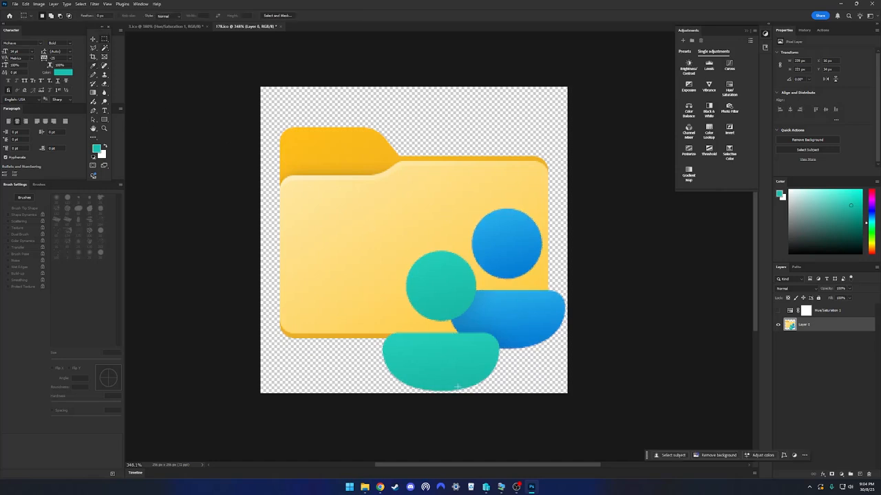
{"action": "left_click_drag", "start_coordinate": [368, 401], "coordinate": [529, 340]}
{"action": "key", "text": "ctrl+d"}
{"action": "right_click", "coordinate": [104, 39]}
{"action": "left_click", "coordinate": [138, 47]}
{"action": "left_click_drag", "start_coordinate": [505, 240], "coordinate": [551, 196]}
{"action": "left_click_drag", "start_coordinate": [505, 241], "coordinate": [561, 206]}
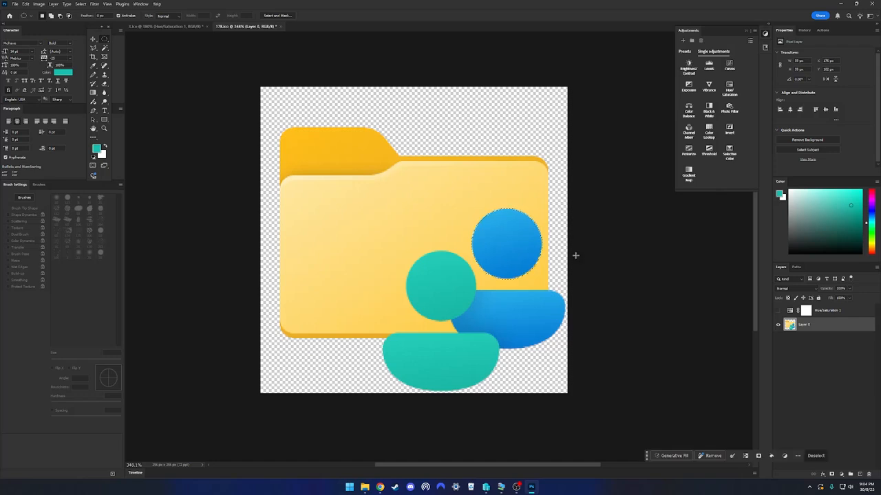
{"action": "left_click", "coordinate": [521, 244]}
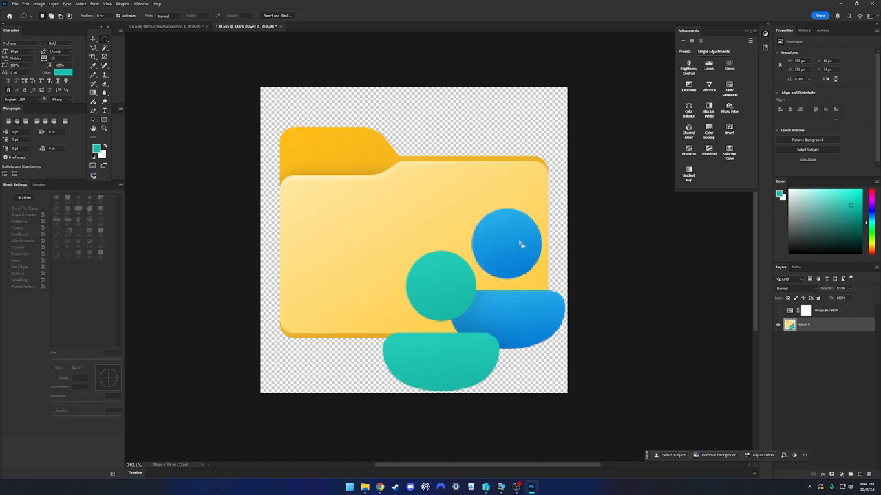
- Reselect both the blue and teal figures on Layer 0 using Color Range with the sampled teal
{"action": "left_click", "coordinate": [81, 5]}
{"action": "left_click", "coordinate": [96, 73]}
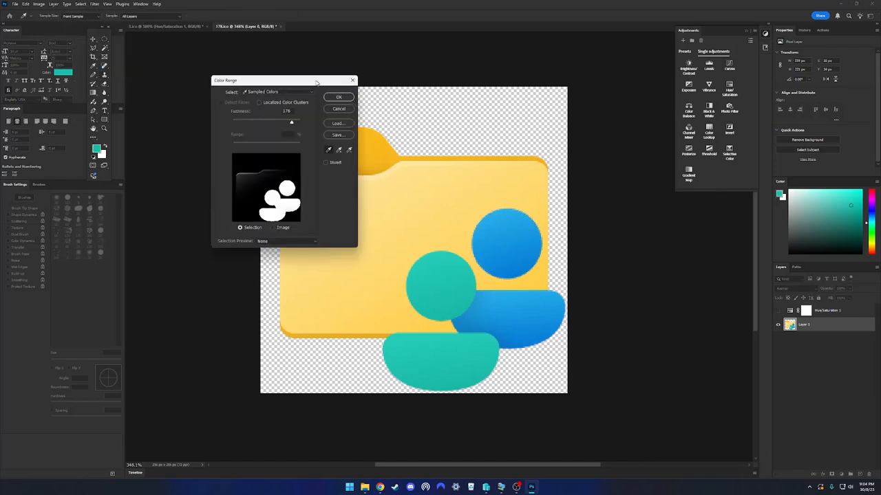
{"action": "left_click", "coordinate": [339, 97]}
- Add a rectangular marquee area along the upper edge of the teal figure's body to the selection
{"action": "scroll", "coordinate": [449, 304], "scroll_direction": "up", "scroll_amount": 1}
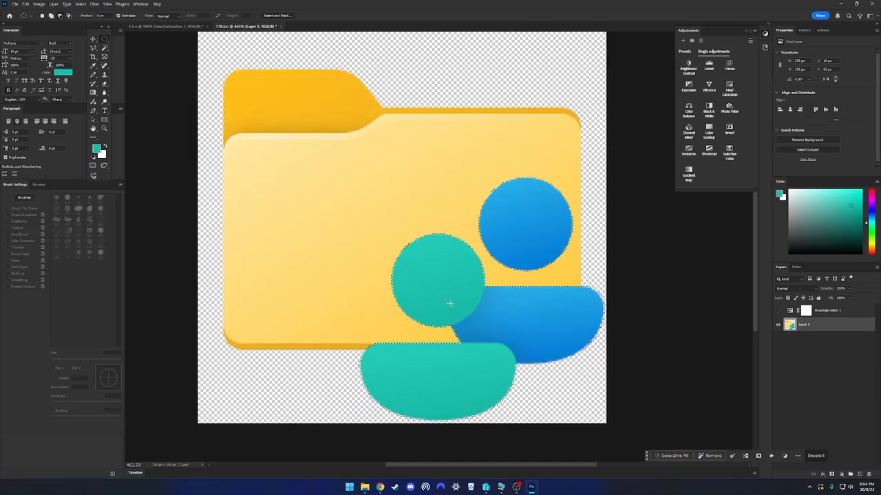
{"action": "key", "text": "shift+m"}
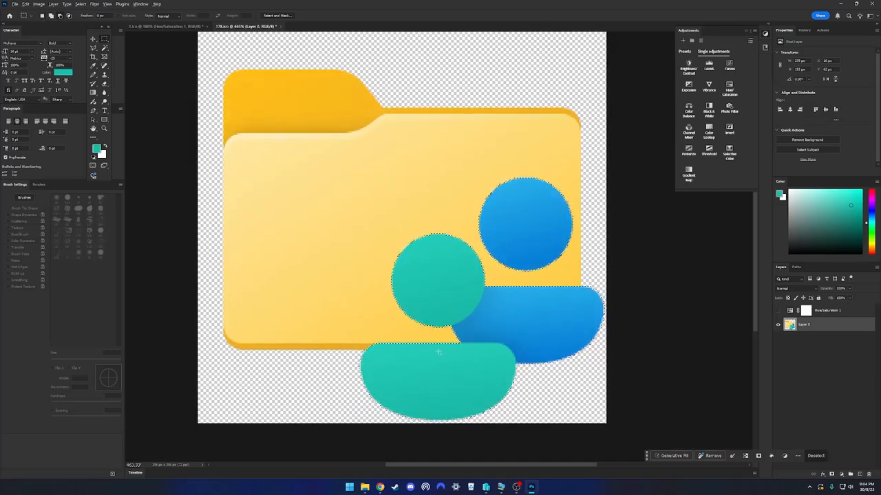
{"action": "scroll", "coordinate": [438, 351], "scroll_direction": "up", "scroll_amount": 4}
{"action": "left_click_drag", "start_coordinate": [563, 366], "coordinate": [276, 320]}
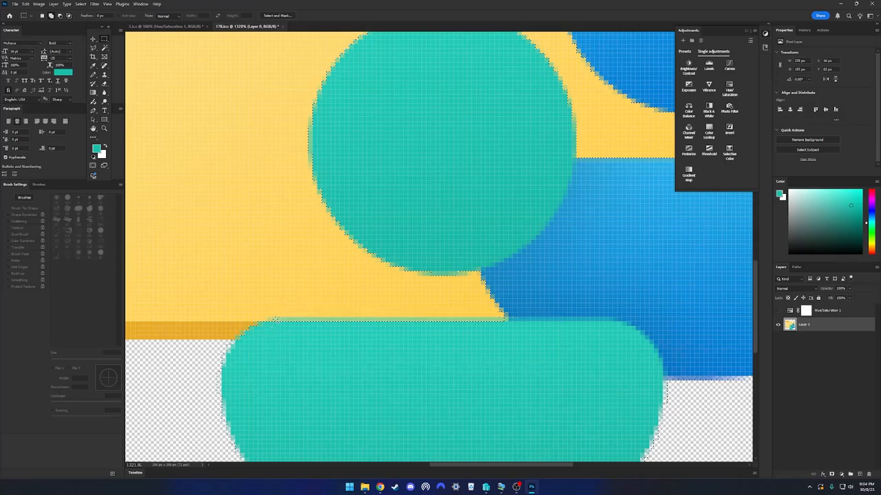
{"action": "scroll", "coordinate": [304, 331], "scroll_direction": "down", "scroll_amount": 3}
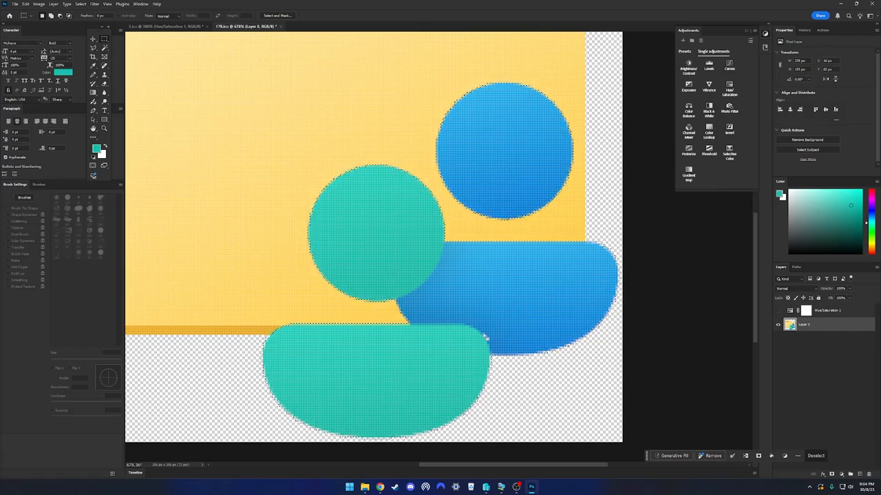
- Activate the Hue/Saturation layer mask and show the adjustment again, keeping the figures selected
{"action": "left_click", "coordinate": [808, 311]}
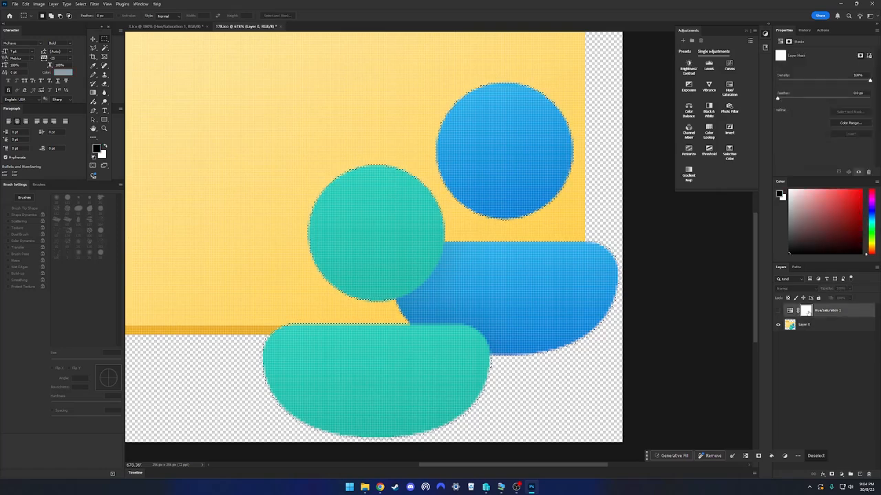
{"action": "scroll", "coordinate": [610, 333], "scroll_direction": "down", "scroll_amount": 1}
{"action": "scroll", "coordinate": [610, 332], "scroll_direction": "down", "scroll_amount": 2}
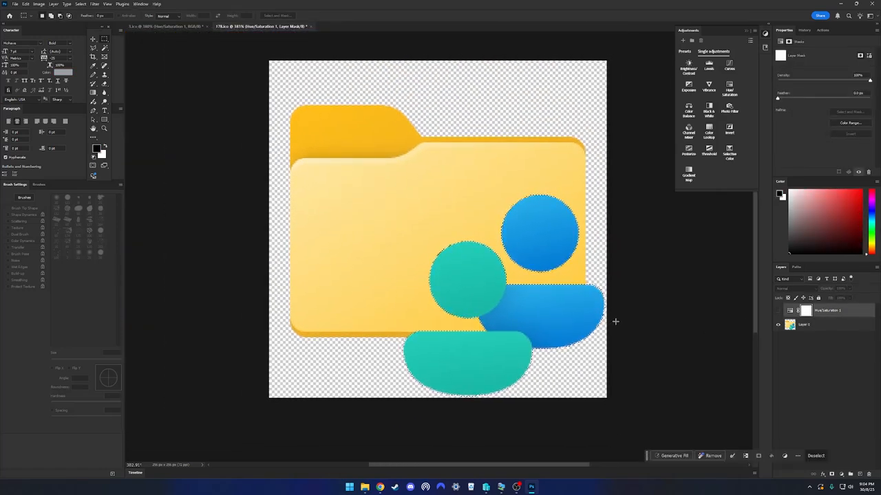
{"action": "key", "text": "ctrl+comma"}
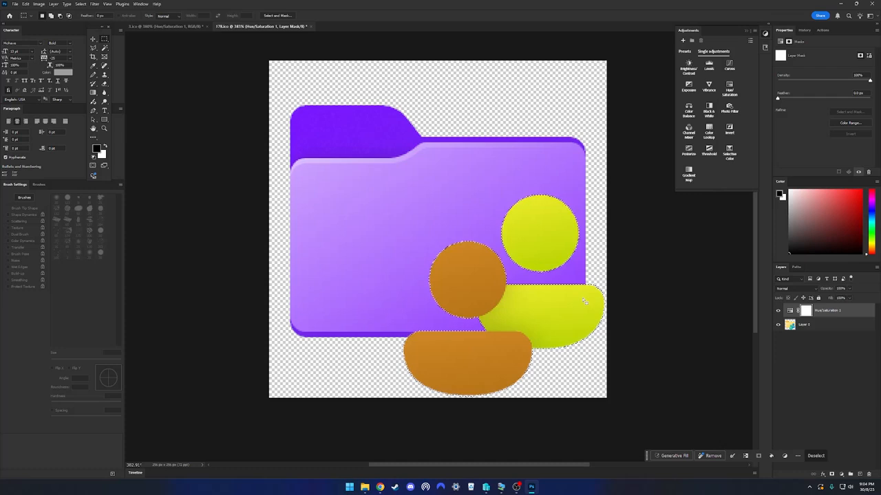
- Paint black on the mask with the Pencil tool inside the selection to restore the figures' original blue and teal
{"action": "key", "text": "b"}
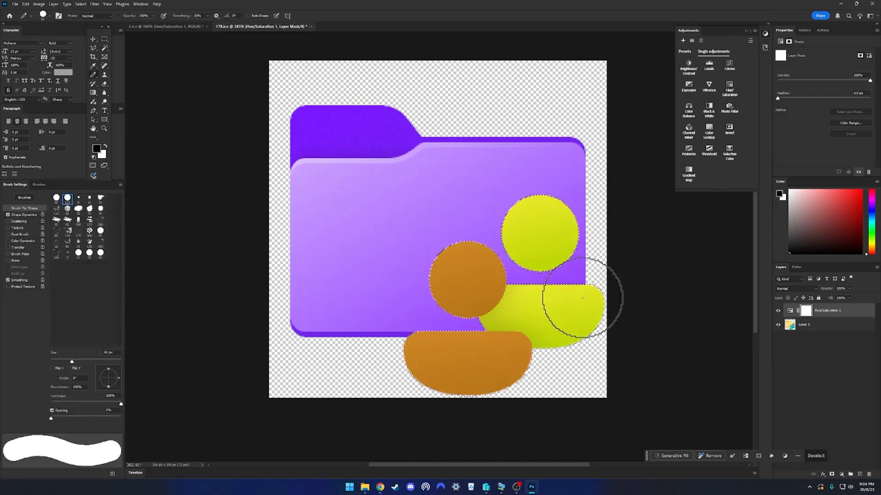
{"action": "mouse_move", "coordinate": [568, 301]}
{"action": "left_mouse_down"}
{"action": "mouse_move", "coordinate": [549, 328]}
{"action": "mouse_move", "coordinate": [567, 306]}
{"action": "mouse_move", "coordinate": [544, 296]}
{"action": "left_mouse_up"}
{"action": "left_click_drag", "start_coordinate": [591, 234], "coordinate": [554, 222]}
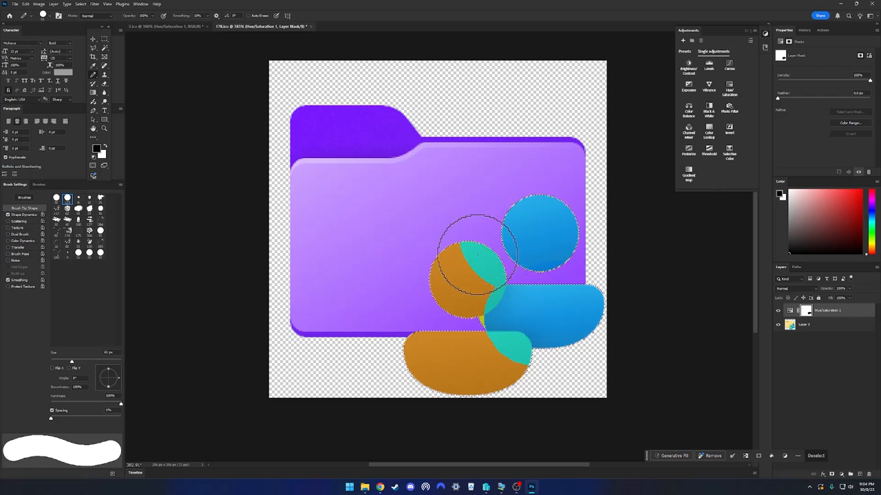
{"action": "mouse_move", "coordinate": [477, 254]}
{"action": "left_mouse_down"}
{"action": "mouse_move", "coordinate": [498, 277]}
{"action": "mouse_move", "coordinate": [471, 313]}
{"action": "mouse_move", "coordinate": [494, 308]}
{"action": "mouse_move", "coordinate": [496, 364]}
{"action": "mouse_move", "coordinate": [414, 339]}
{"action": "mouse_move", "coordinate": [419, 369]}
{"action": "left_mouse_up"}
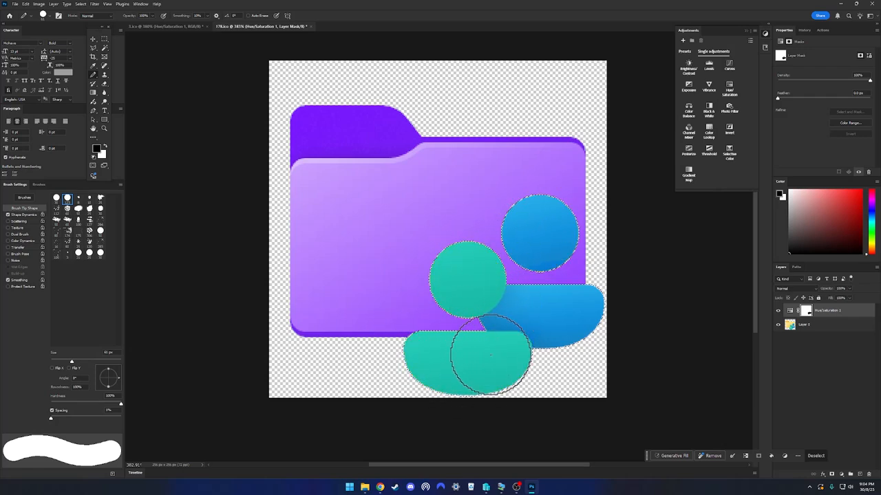
- Finish painting the mask black over the teal figure's body and clear the selection
{"action": "left_click_drag", "start_coordinate": [490, 355], "coordinate": [507, 344]}
{"action": "key", "text": "ctrl+d"}
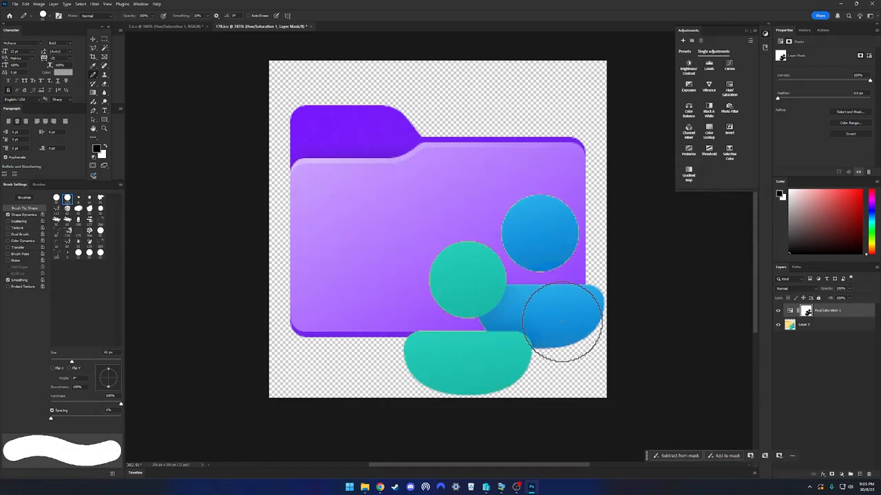
{"action": "scroll", "coordinate": [560, 324], "scroll_direction": "down", "scroll_amount": 10}
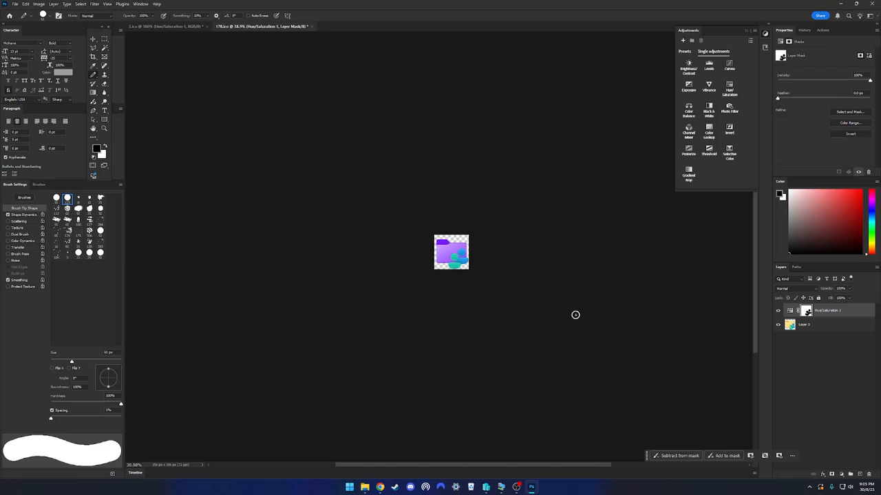
{"action": "scroll", "coordinate": [572, 308], "scroll_direction": "up", "scroll_amount": 5}
{"action": "scroll", "coordinate": [576, 307], "scroll_direction": "up", "scroll_amount": 3}
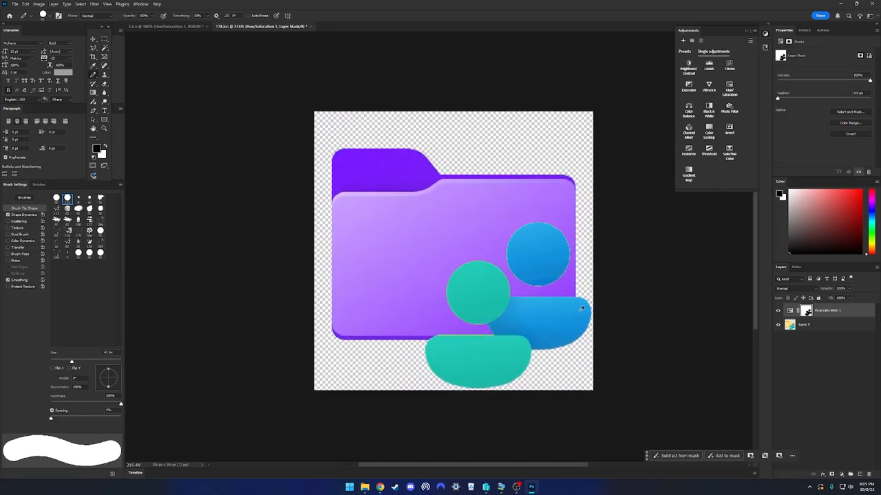
{"action": "scroll", "coordinate": [585, 308], "scroll_direction": "down", "scroll_amount": 6}
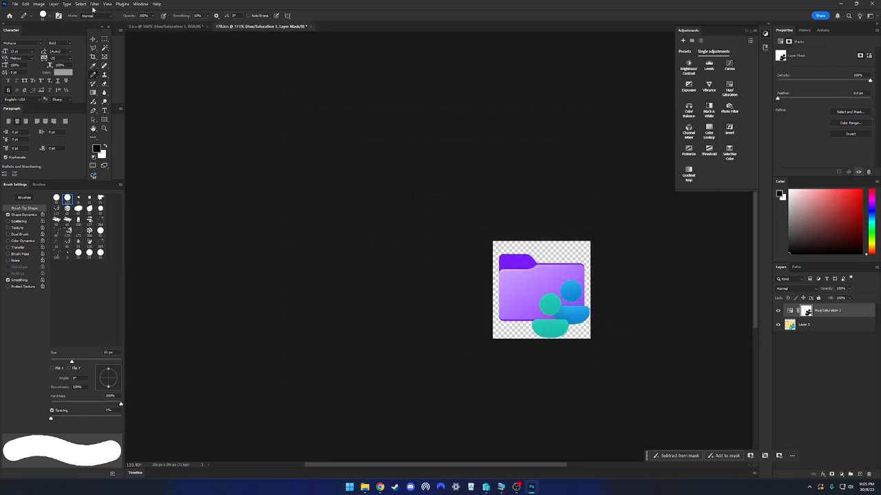
- Save a copy of the 3.ico document to the Desktop as 3 copy.png with the smallest file size option
{"action": "left_click", "coordinate": [147, 26]}
{"action": "left_click", "coordinate": [247, 26]}
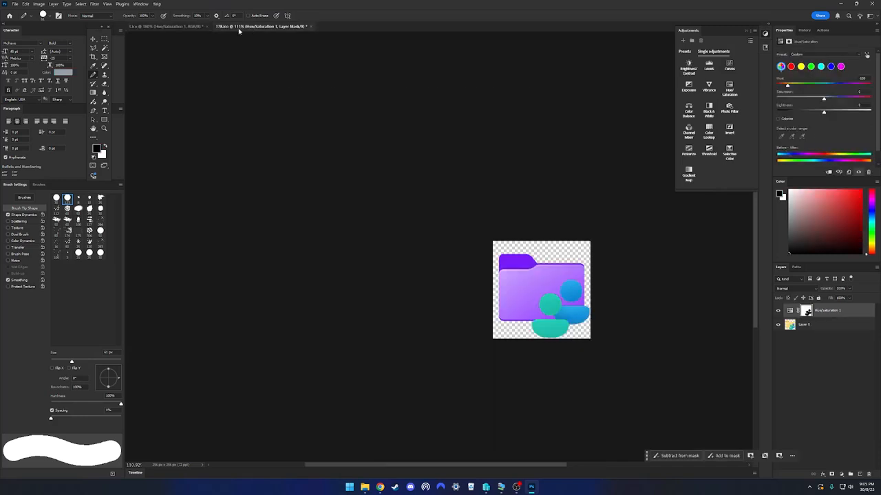
{"action": "left_click", "coordinate": [191, 27]}
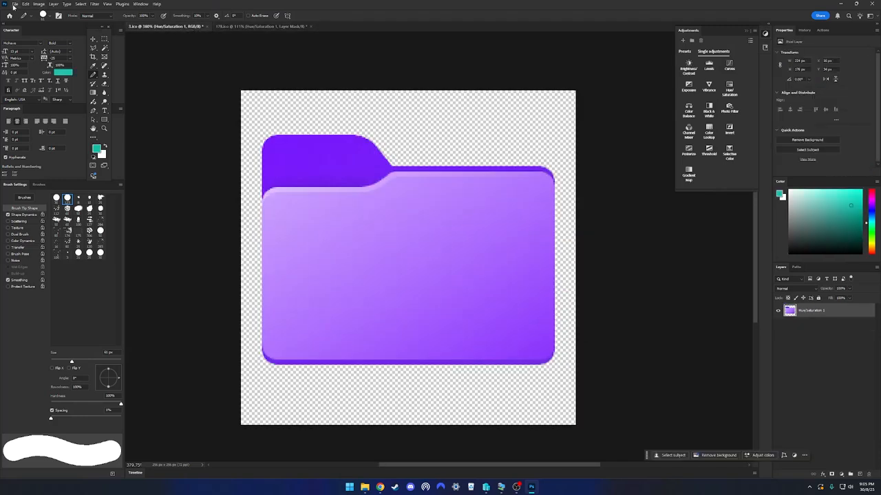
{"action": "left_click", "coordinate": [14, 4]}
{"action": "left_click", "coordinate": [41, 95]}
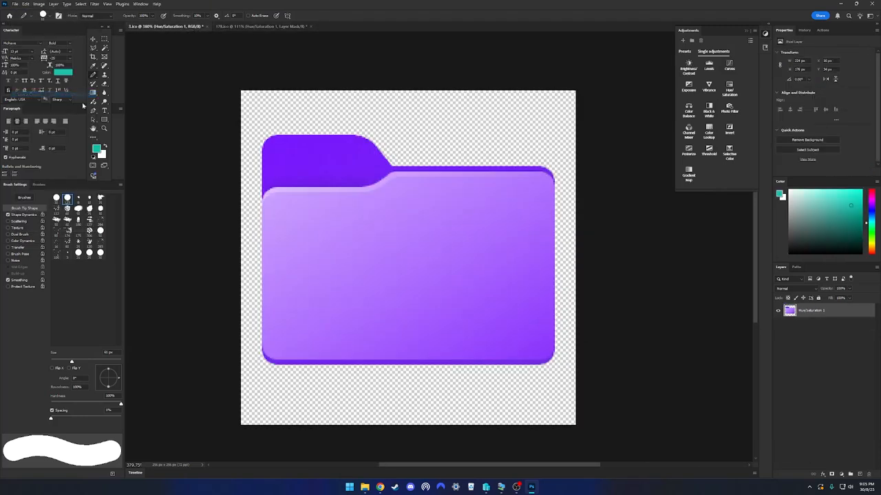
{"action": "left_click", "coordinate": [28, 48]}
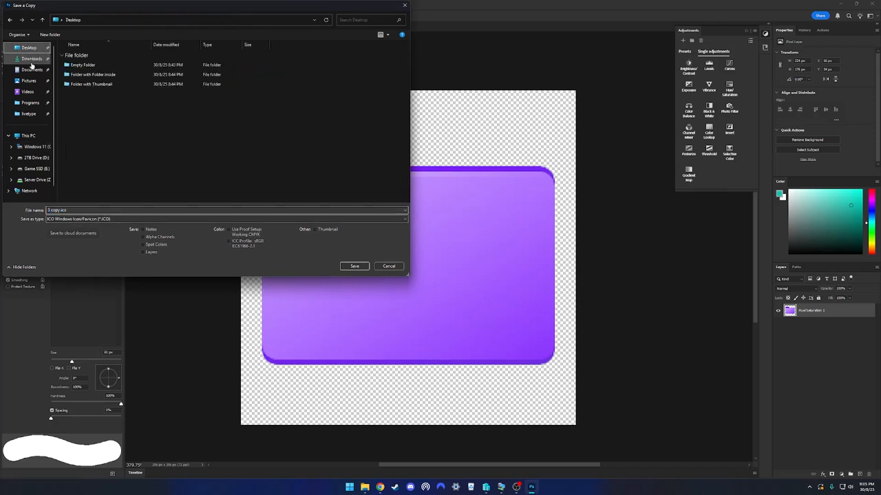
{"action": "left_click", "coordinate": [136, 220]}
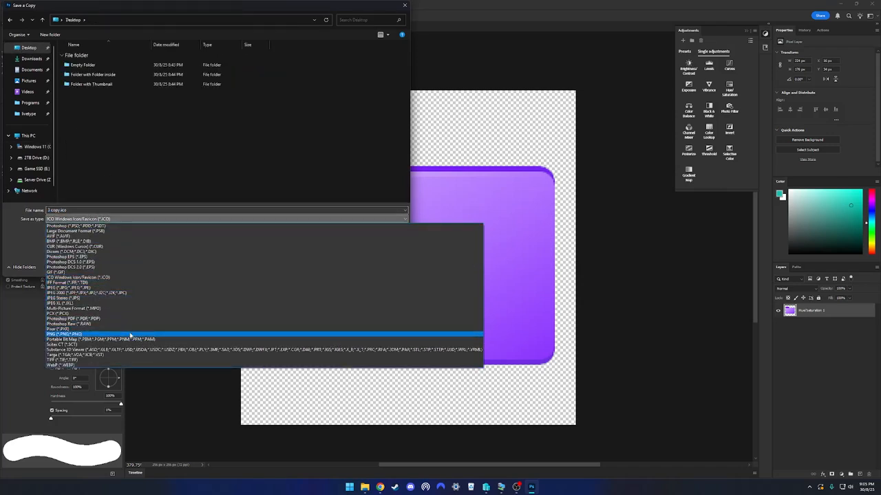
{"action": "left_click", "coordinate": [130, 334]}
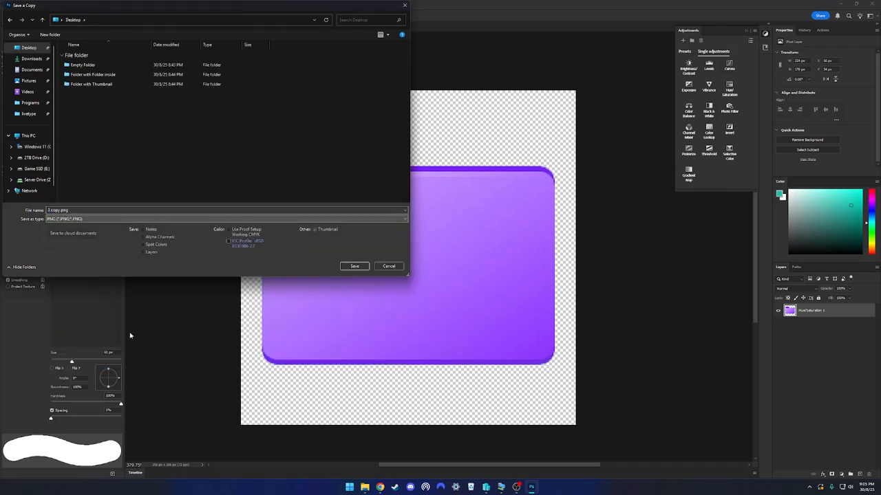
{"action": "left_click", "coordinate": [352, 266]}
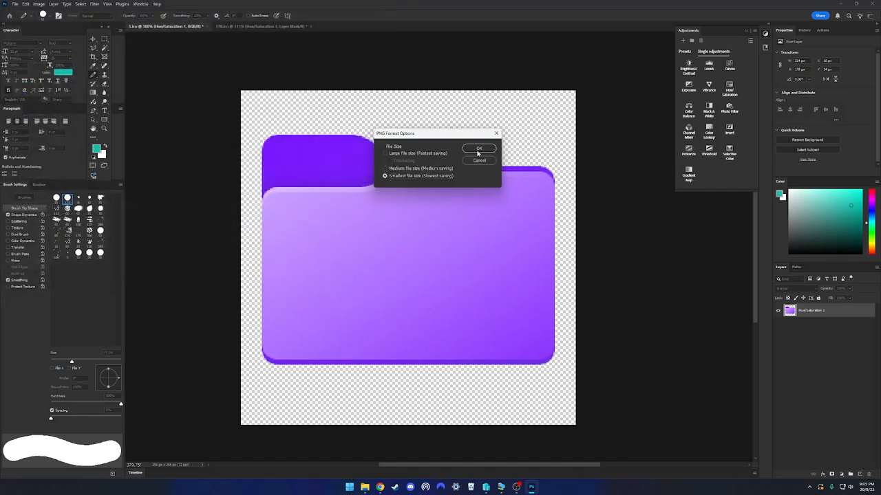
{"action": "left_click", "coordinate": [473, 151]}
- Save a copy of the 178.ico document to the Desktop as 178 copy.png with the smallest file size option
{"action": "left_click", "coordinate": [238, 26]}
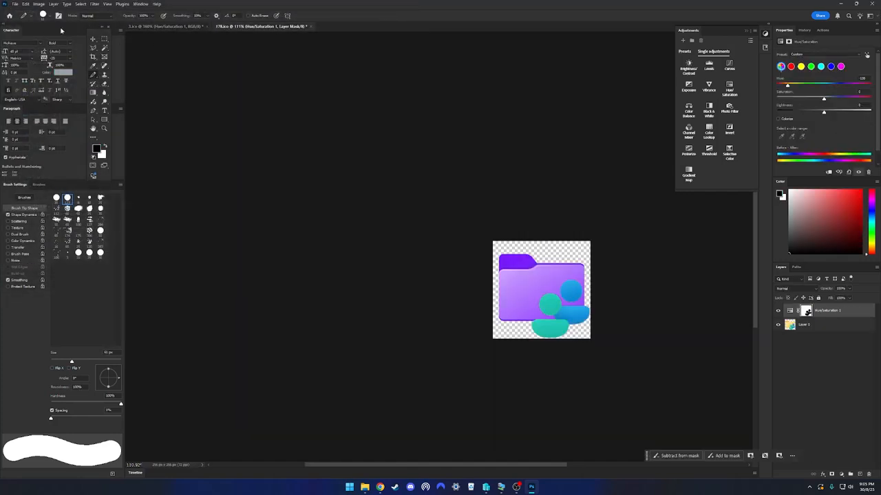
{"action": "left_click", "coordinate": [11, 4]}
{"action": "left_click", "coordinate": [28, 87]}
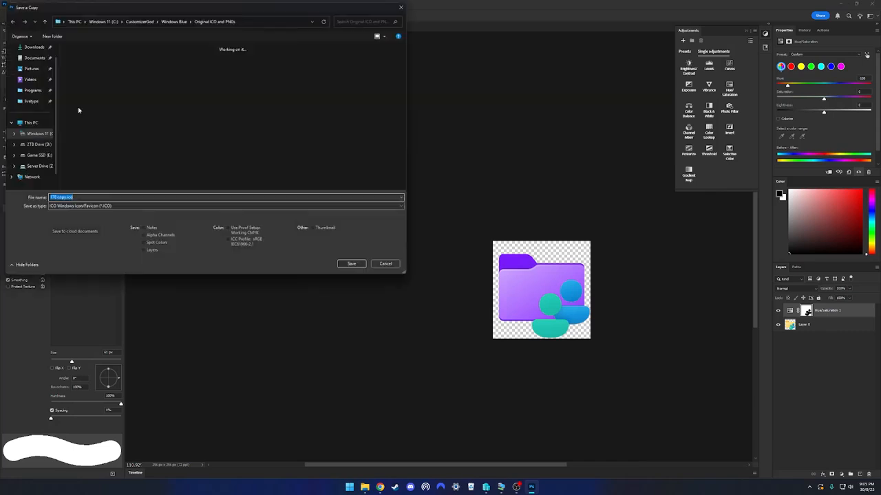
{"action": "scroll", "coordinate": [42, 65], "scroll_direction": "up", "scroll_amount": 1}
{"action": "left_click", "coordinate": [27, 47]}
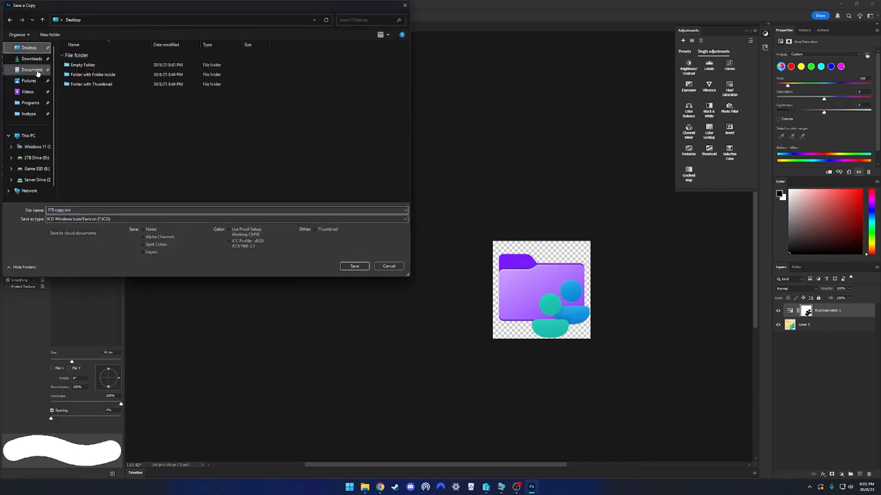
{"action": "left_click", "coordinate": [135, 219]}
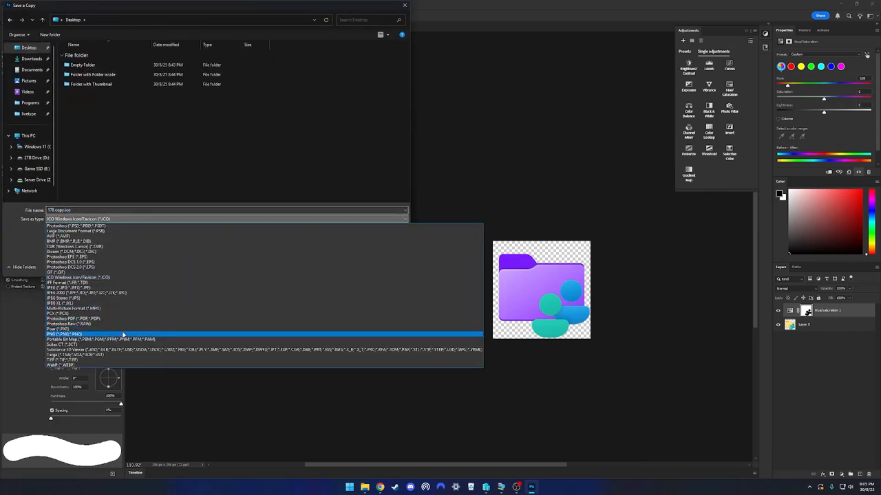
{"action": "left_click", "coordinate": [121, 337]}
{"action": "left_click", "coordinate": [351, 267]}
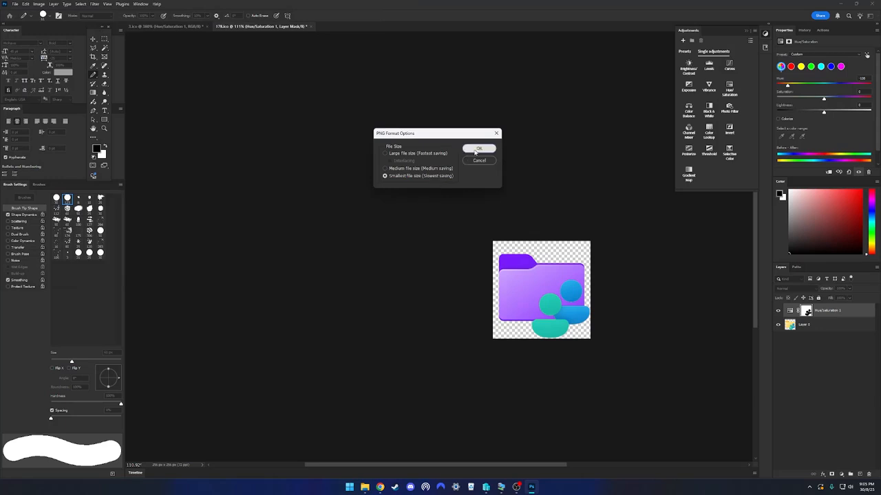
{"action": "left_click", "coordinate": [476, 148]}
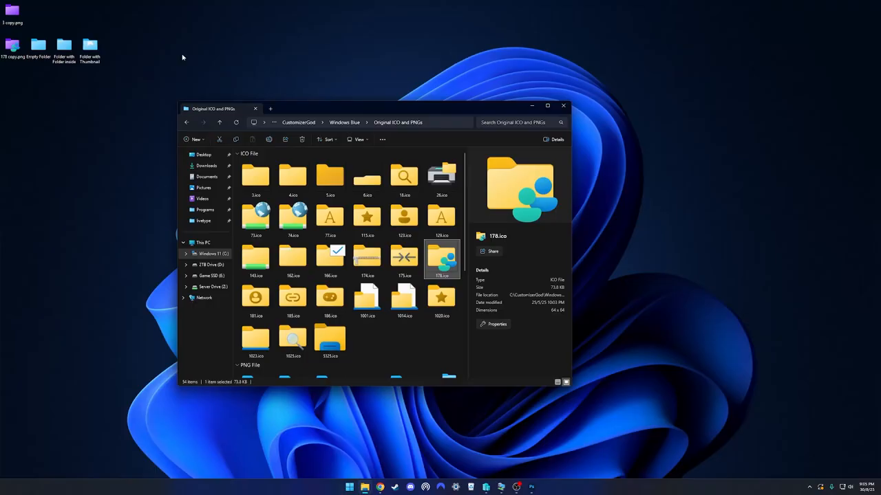
- Switch to the desktop and move 3 copy.png and 178 copy.png together below the Empty Folder icon
{"action": "left_click", "coordinate": [183, 57]}
{"action": "left_click_drag", "start_coordinate": [26, 81], "coordinate": [11, 15]}
{"action": "left_click_drag", "start_coordinate": [10, 15], "coordinate": [62, 122]}
{"action": "left_click", "coordinate": [97, 115]}
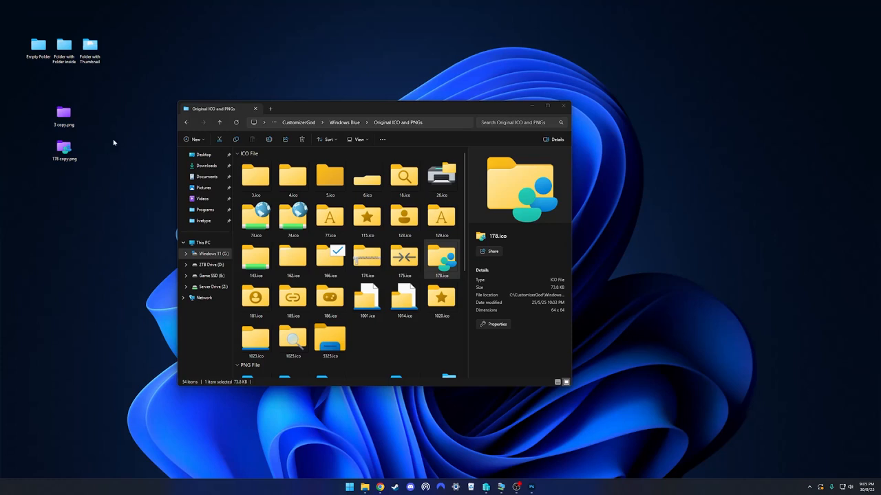
{"action": "left_click_drag", "start_coordinate": [111, 163], "coordinate": [63, 114]}
{"action": "left_click_drag", "start_coordinate": [63, 115], "coordinate": [39, 111]}
{"action": "left_click", "coordinate": [93, 108]}
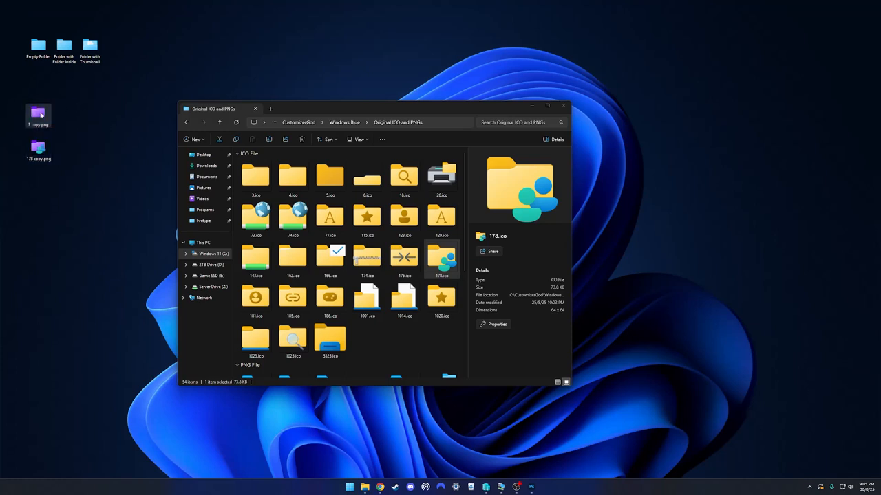
- View the exported folder PNGs in the image viewer, close it and clear the file selection in the icons folder
{"action": "double_click", "coordinate": [40, 115]}
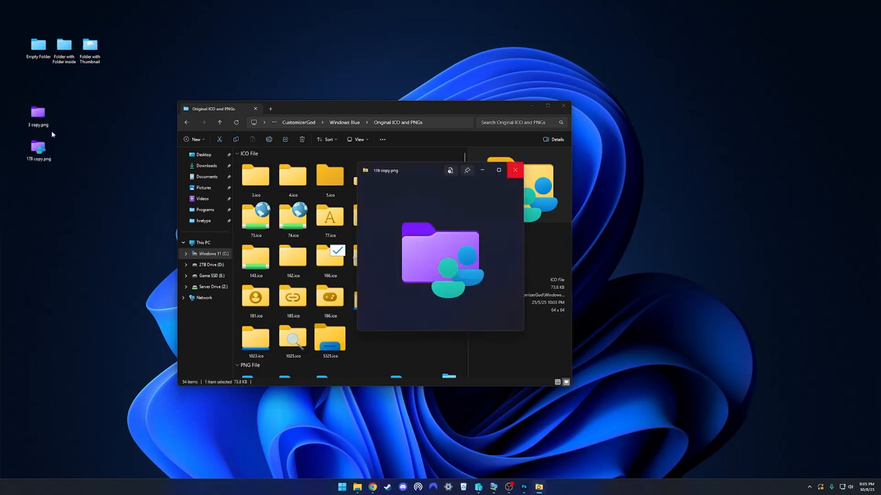
{"action": "key", "text": "alt+F4"}
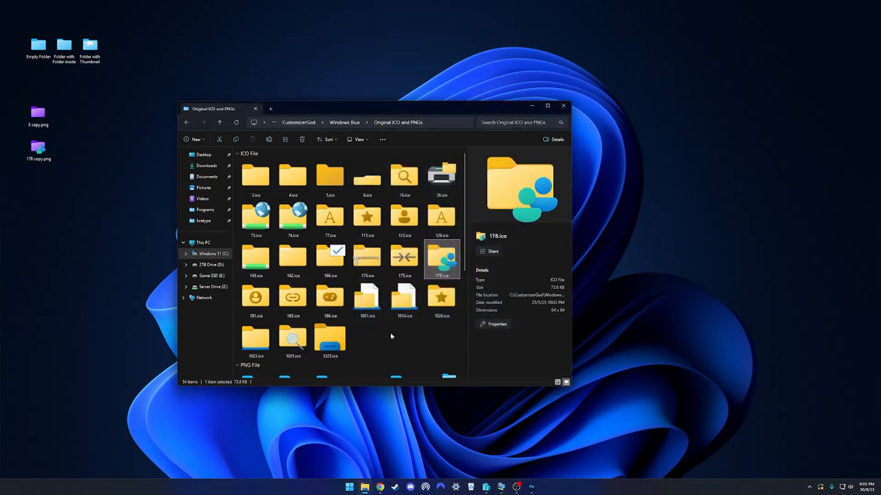
{"action": "left_click", "coordinate": [426, 347]}
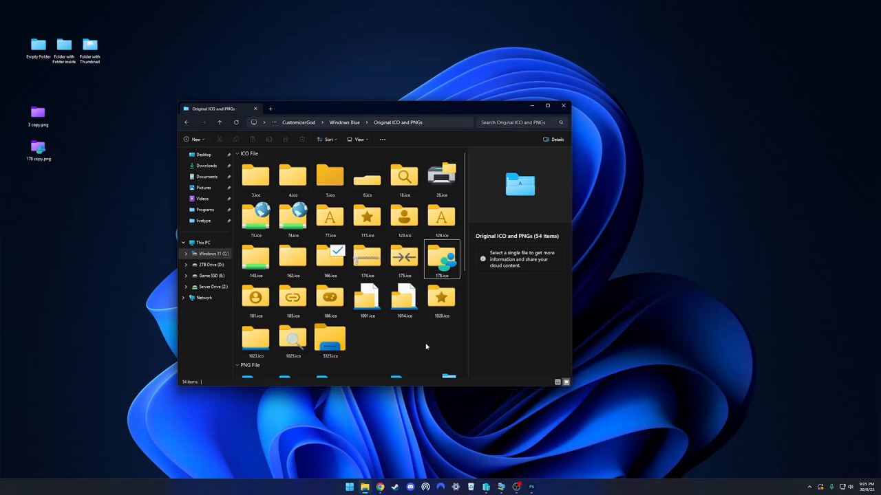
- Examine the previews of original icons 178, 73, 115, 77, 123 and 129 in the Original ICO and PNGs folder
{"action": "left_click", "coordinate": [450, 261]}
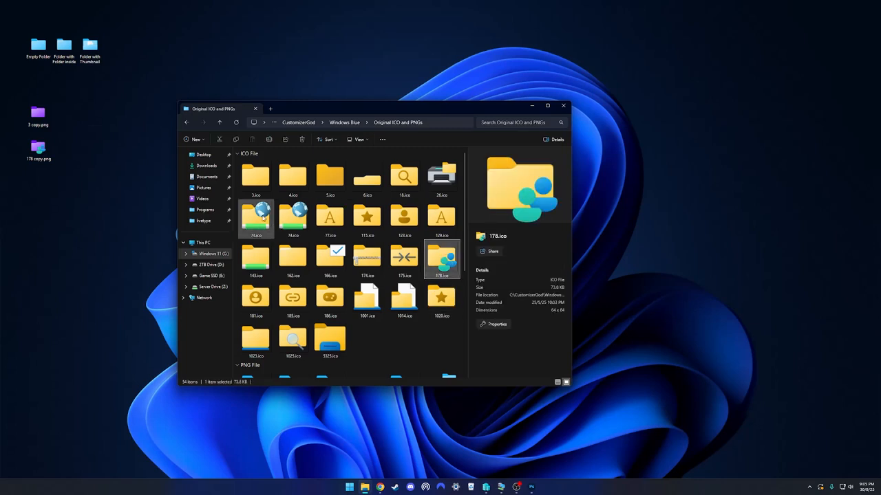
{"action": "left_click", "coordinate": [265, 216]}
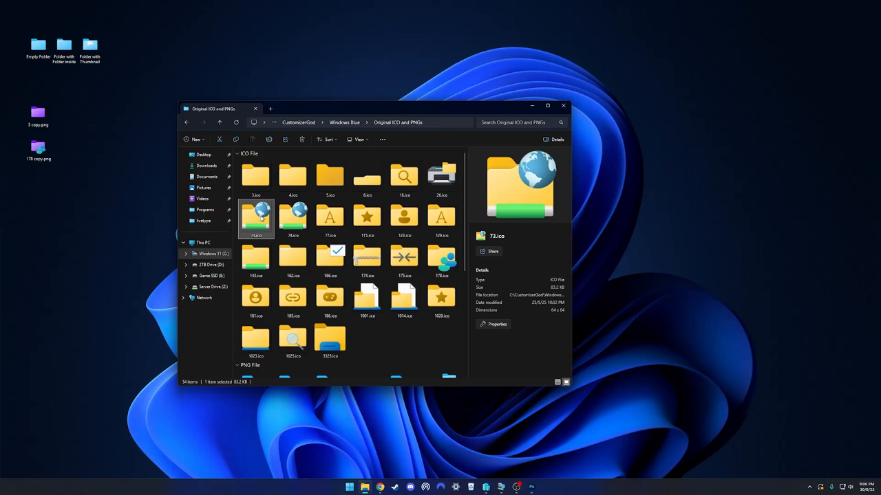
{"action": "left_click", "coordinate": [361, 222]}
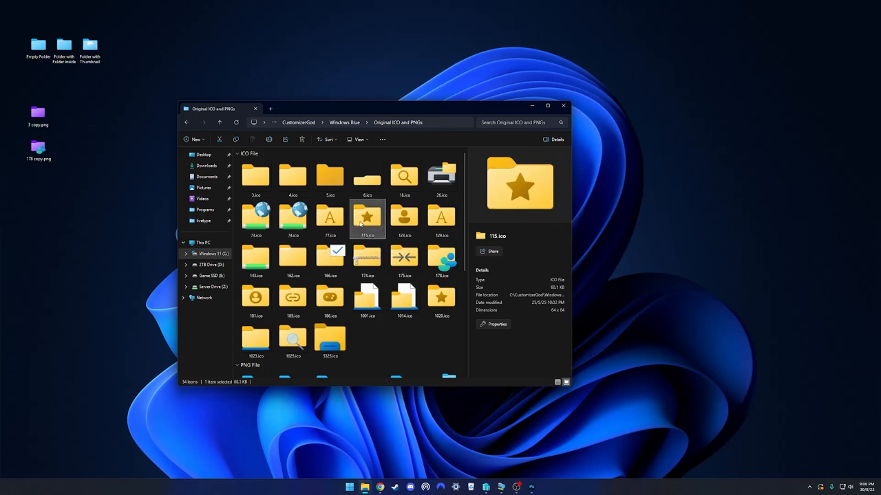
{"action": "left_click", "coordinate": [341, 223]}
{"action": "left_click", "coordinate": [367, 222]}
{"action": "left_click", "coordinate": [397, 224]}
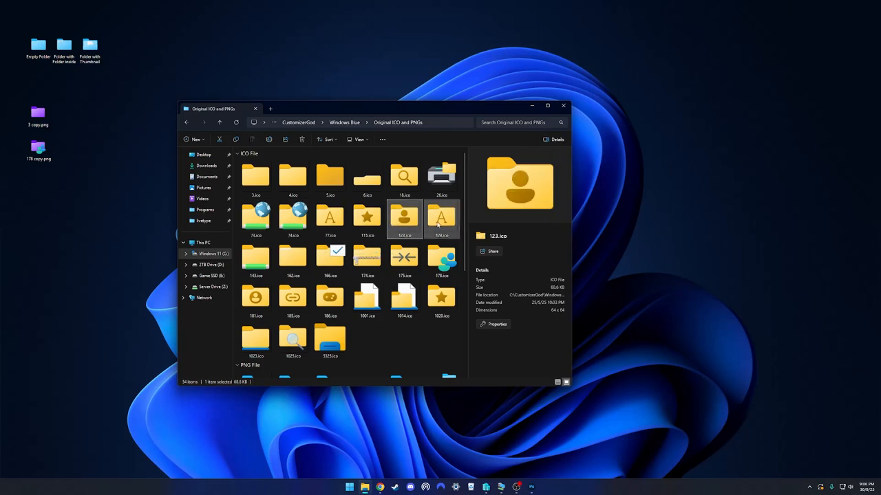
{"action": "left_click", "coordinate": [428, 224]}
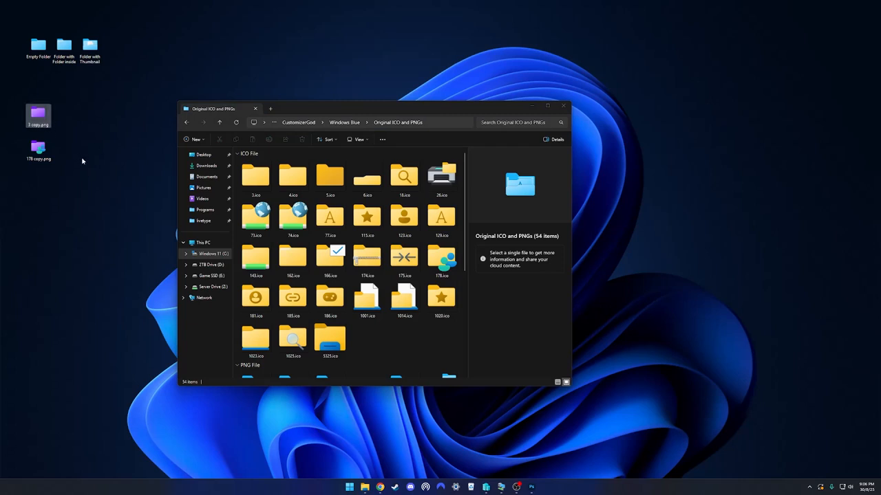
- Launch GIMP 3 and open 3 copy.png from the Desktop
{"action": "key", "text": "super+alt+space"}
{"action": "type", "text": "gimp"}
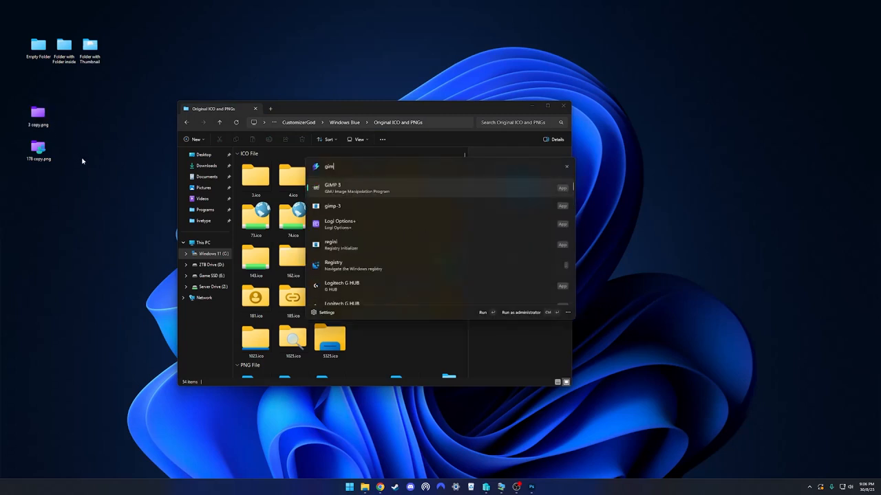
{"action": "key", "text": "Return"}
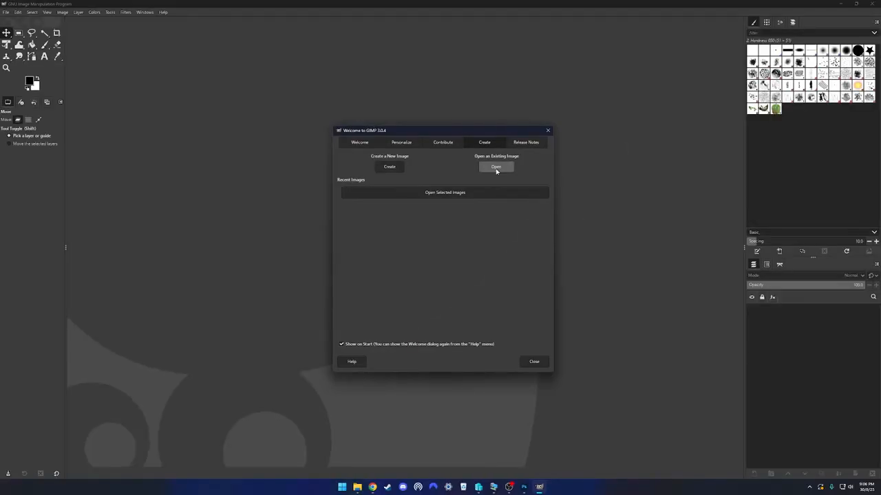
{"action": "left_click", "coordinate": [496, 168]}
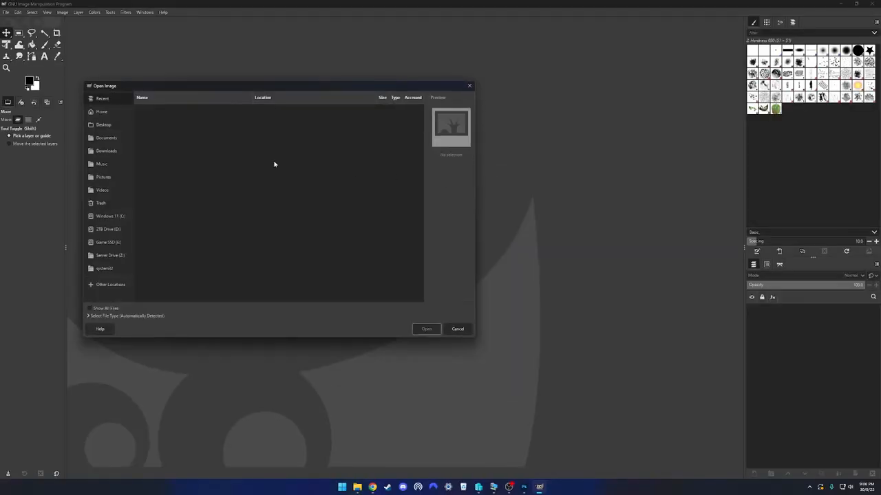
{"action": "left_click", "coordinate": [103, 125]}
{"action": "left_click", "coordinate": [163, 125]}
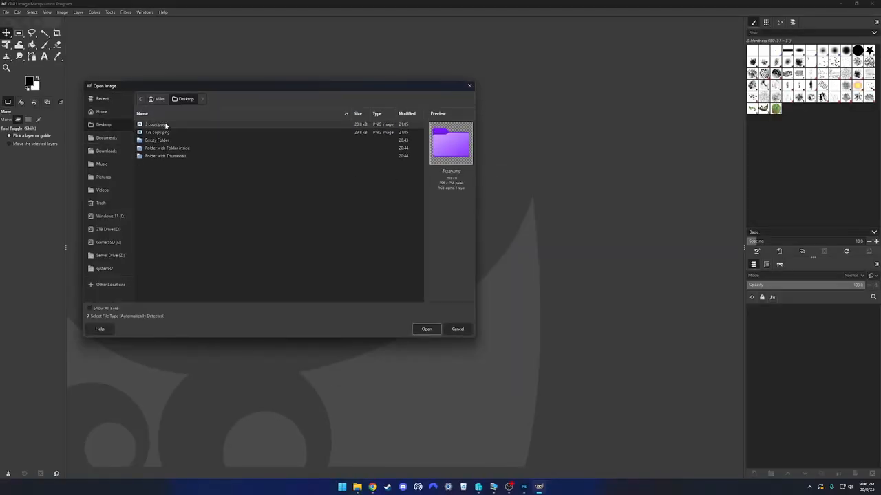
{"action": "left_click", "coordinate": [421, 329]}
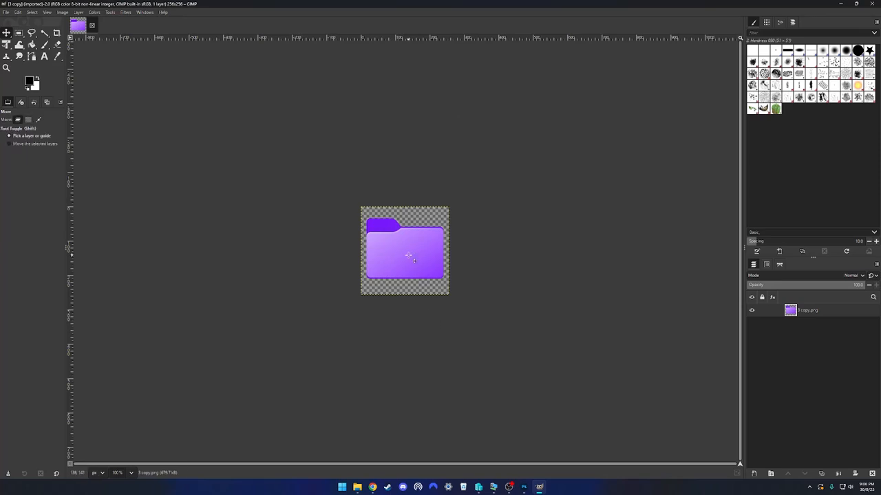
- Duplicate the 3 copy.png layer seven times
{"action": "scroll", "coordinate": [408, 256], "scroll_direction": "up", "scroll_amount": 3}
{"action": "scroll", "coordinate": [408, 257], "scroll_direction": "up", "scroll_amount": 1}
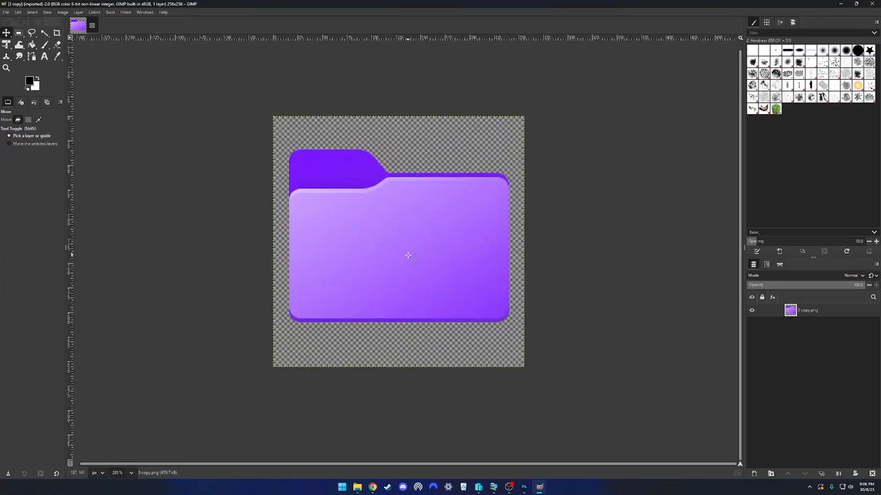
{"action": "left_click", "coordinate": [821, 473]}
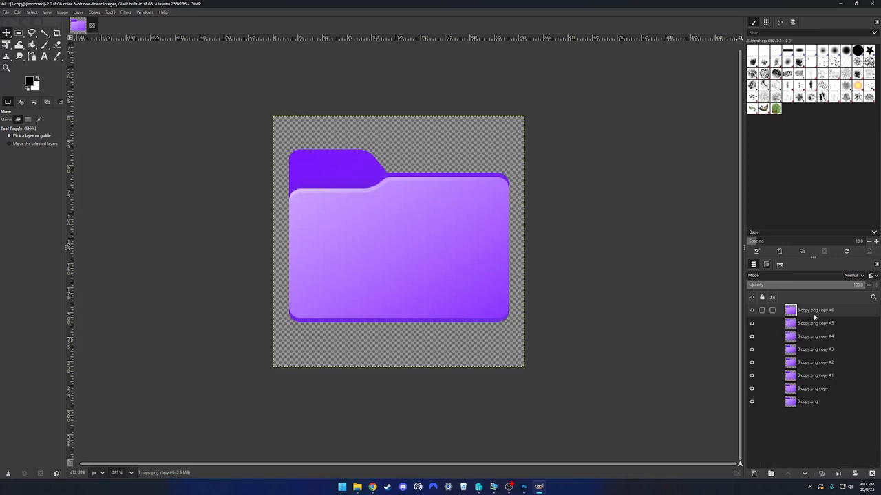
- Scale the 3 copy.png copy #6 layer to 16 × 16 px and move it into the canvas's upper-left corner
{"action": "right_click", "coordinate": [815, 312]}
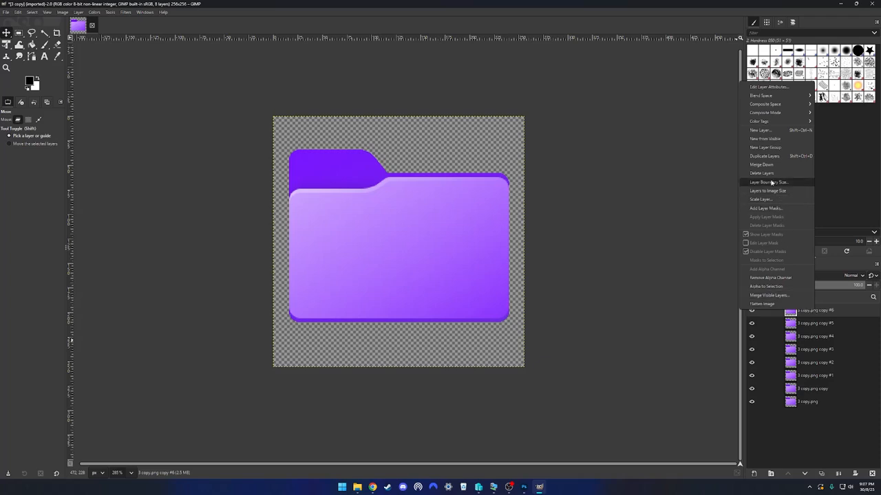
{"action": "left_click", "coordinate": [762, 198]}
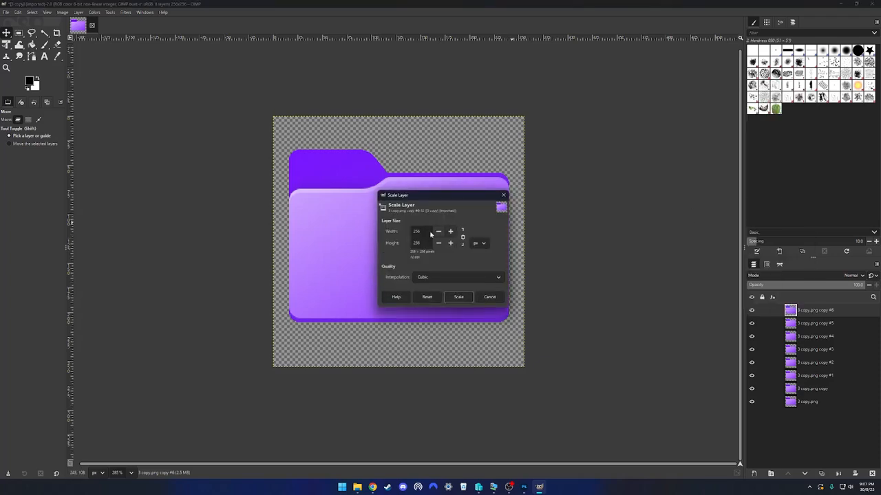
{"action": "left_click_drag", "start_coordinate": [427, 233], "coordinate": [379, 231]}
{"action": "type", "text": "16"}
{"action": "left_click", "coordinate": [455, 297]}
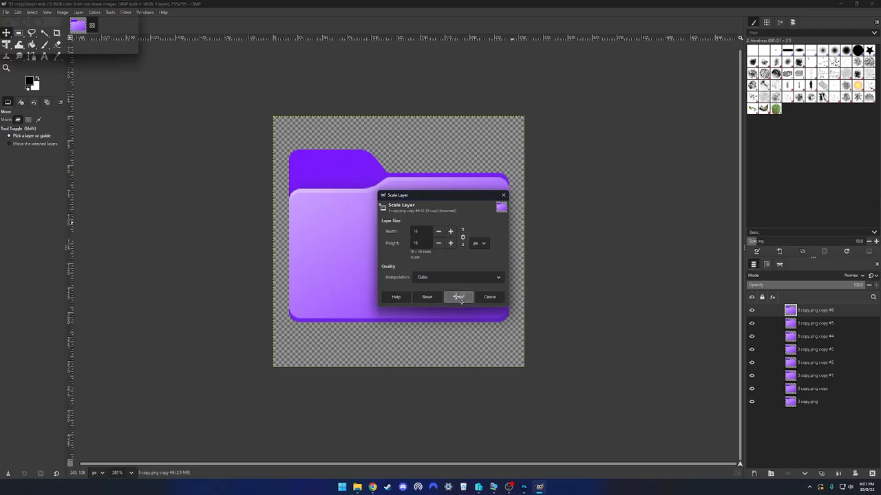
{"action": "left_click_drag", "start_coordinate": [399, 241], "coordinate": [280, 124]}
- Scale the 3 copy.png copy #5 layer to 20 × 20 px and move it into the canvas's upper-left corner
{"action": "left_click", "coordinate": [802, 323]}
{"action": "key", "text": "shift+s"}
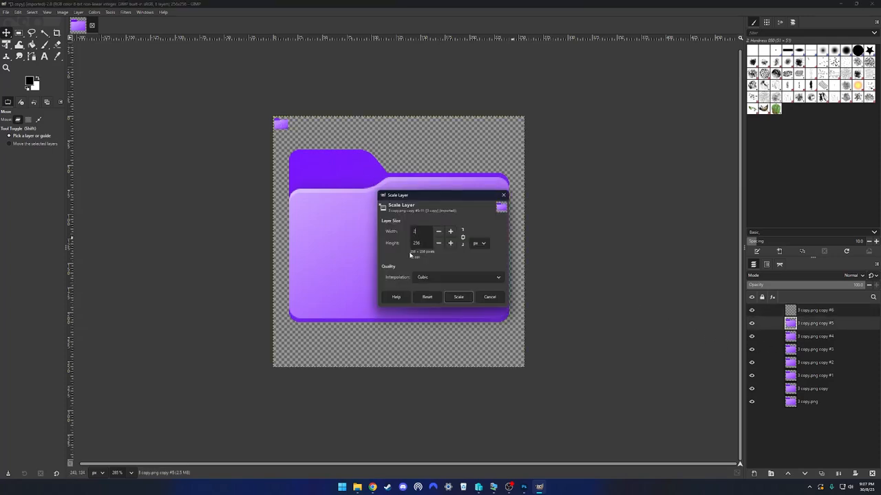
{"action": "type", "text": "20"}
{"action": "left_click", "coordinate": [458, 297]}
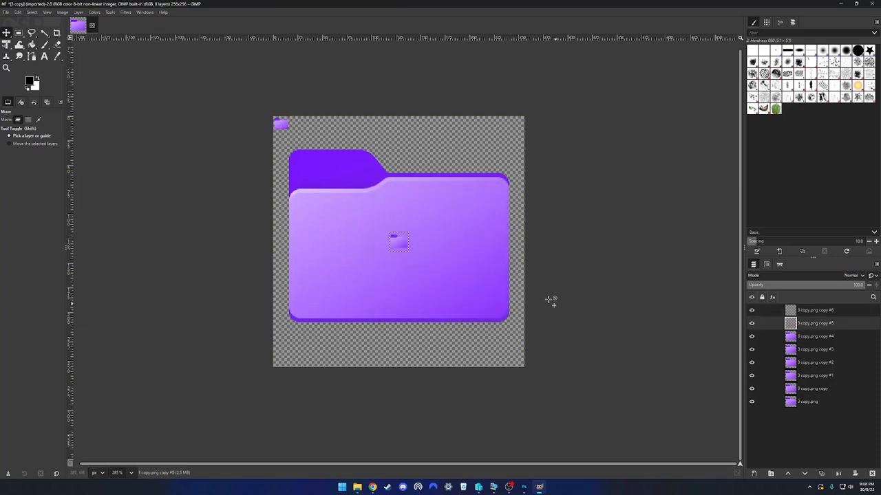
{"action": "left_click_drag", "start_coordinate": [393, 241], "coordinate": [282, 125]}
- Scale the 3 copy.png copy #4 layer to 24 × 24 px and move it into the canvas's upper-left corner
{"action": "left_click", "coordinate": [807, 337]}
{"action": "key", "text": "shift+s"}
{"action": "type", "text": "20"}
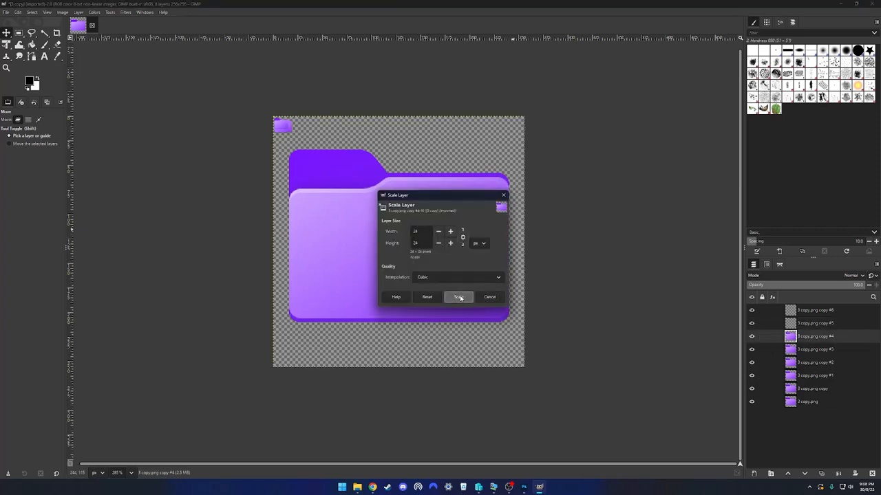
{"action": "left_click", "coordinate": [456, 297]}
{"action": "left_click_drag", "start_coordinate": [397, 241], "coordinate": [290, 133]}
- Scale the 3 copy.png copy #3 layer to 32 × 32 px and move it into the canvas's upper-left corner
{"action": "left_click", "coordinate": [812, 350]}
{"action": "key", "text": "shift+s"}
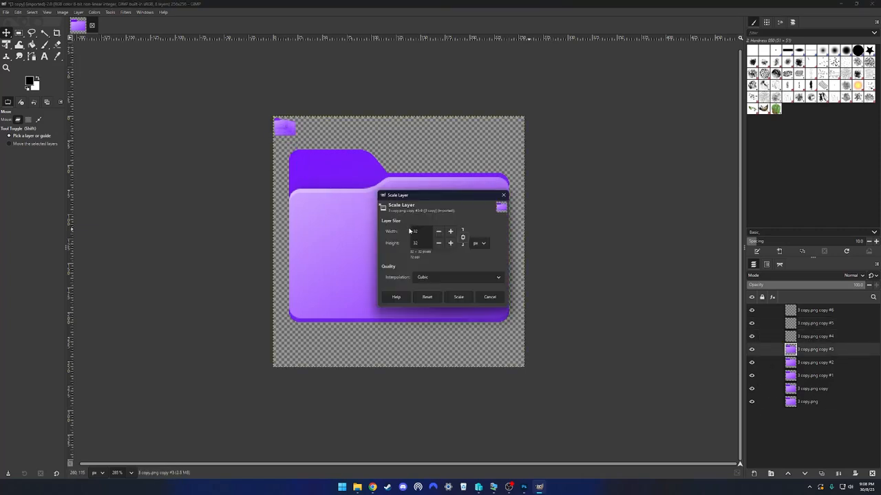
{"action": "left_click", "coordinate": [458, 296]}
{"action": "left_click_drag", "start_coordinate": [411, 241], "coordinate": [292, 138]}
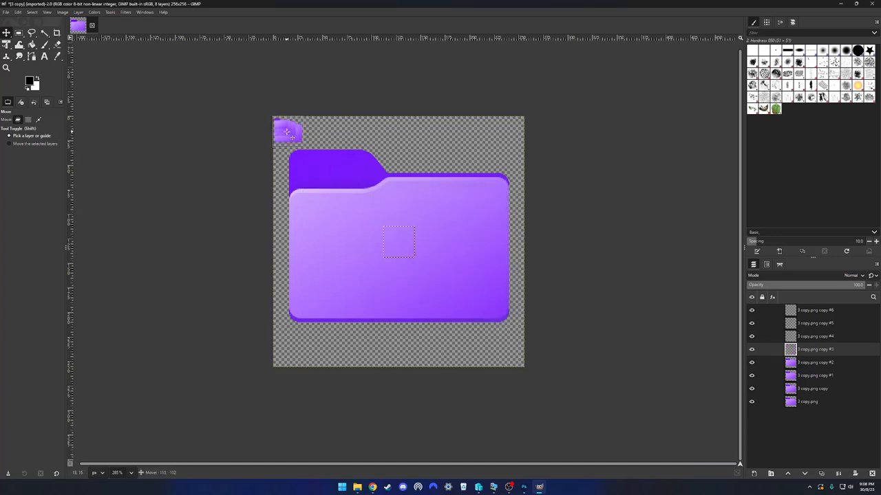
- Scale the 3 copy.png copy #2 layer to 40 × 40 px and move it into the canvas's upper-left corner
{"action": "left_click", "coordinate": [811, 363]}
{"action": "key", "text": "shift+s"}
{"action": "left_click", "coordinate": [456, 294]}
{"action": "left_click_drag", "start_coordinate": [407, 244], "coordinate": [293, 139]}
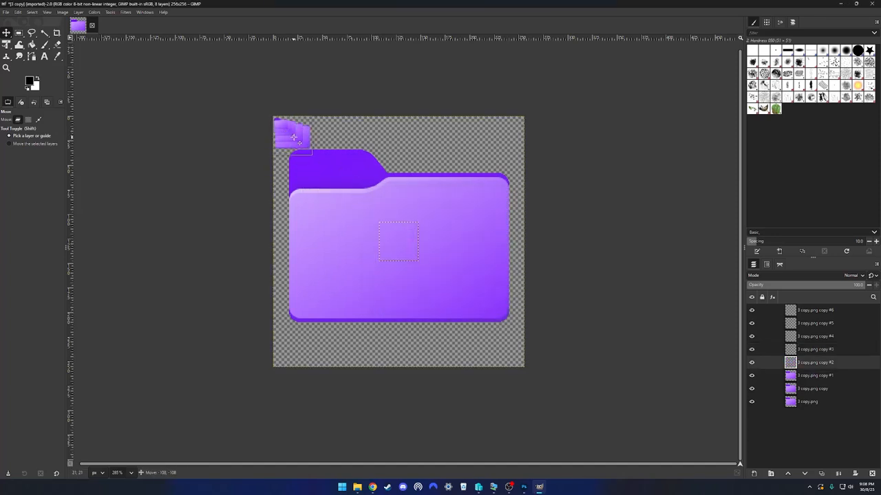
- Scale the 3 copy.png copy #1 layer to 48 × 48 px and move it into the canvas's upper-left corner
{"action": "left_click", "coordinate": [812, 376]}
{"action": "key", "text": "shift+s"}
{"action": "left_click", "coordinate": [458, 296]}
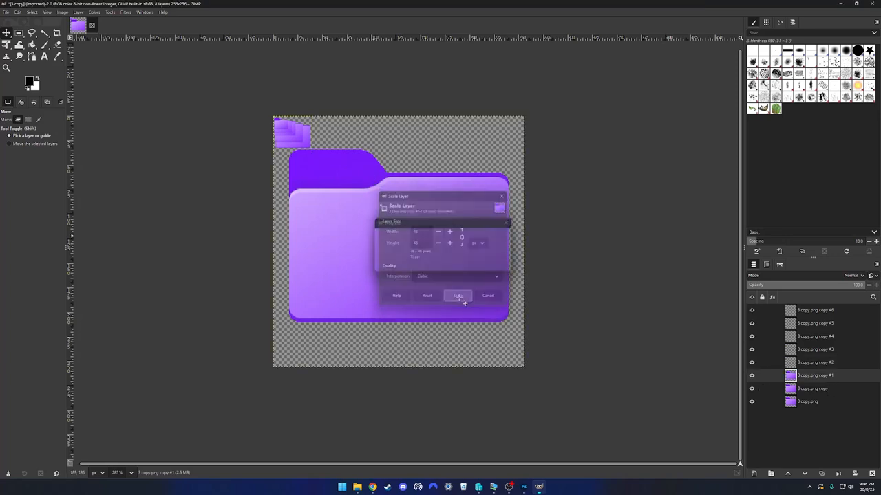
{"action": "left_click_drag", "start_coordinate": [396, 237], "coordinate": [293, 136]}
- Scale the 3 copy.png copy layer to 64 × 64 px and move it into the canvas's upper-left corner
{"action": "left_click", "coordinate": [811, 389]}
{"action": "key", "text": "shift+s"}
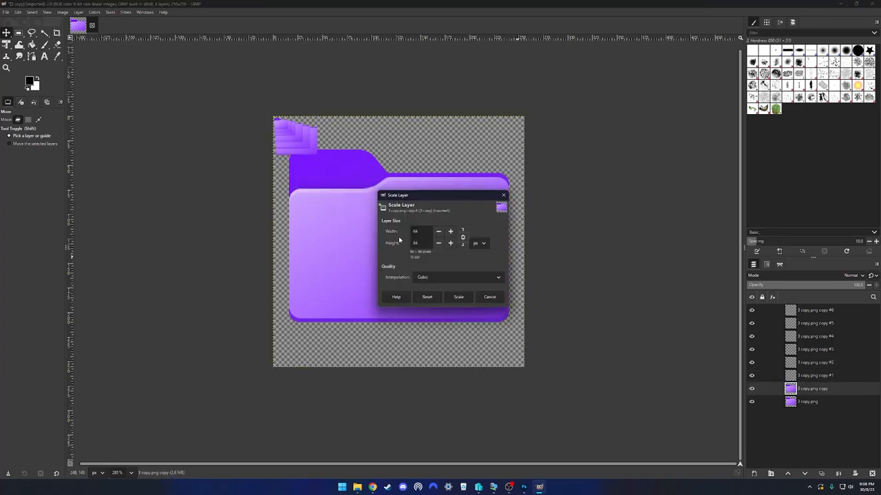
{"action": "left_click", "coordinate": [472, 299]}
{"action": "left_click_drag", "start_coordinate": [400, 235], "coordinate": [305, 150]}
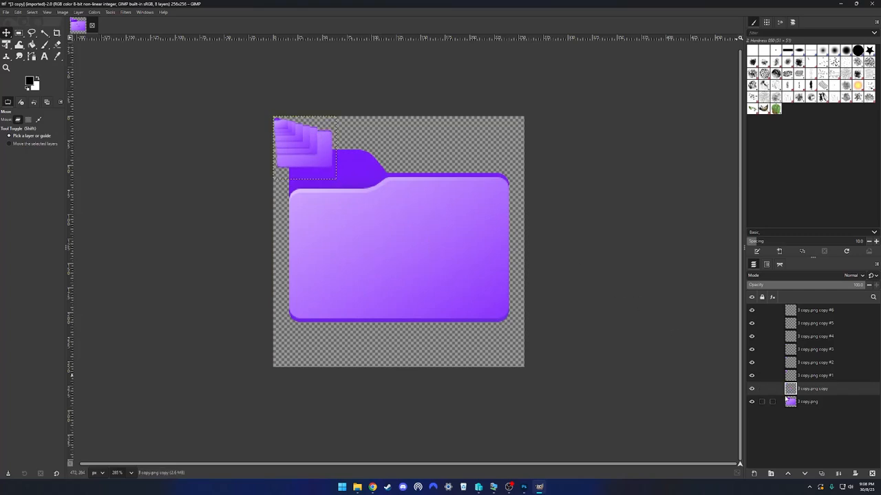
- Reverse the layer order, putting the full-size 3 copy.png first, followed by the copies from largest to smallest
{"action": "left_click", "coordinate": [809, 403]}
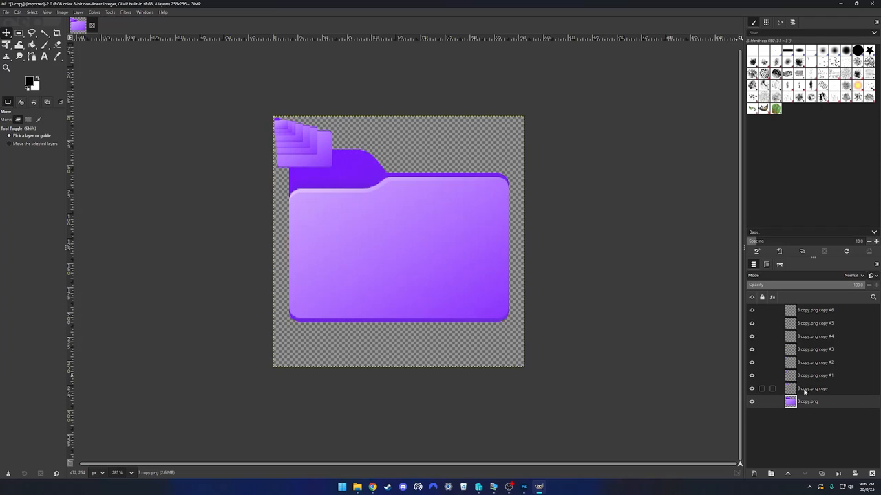
{"action": "left_click_drag", "start_coordinate": [815, 403], "coordinate": [809, 324]}
{"action": "left_click_drag", "start_coordinate": [813, 402], "coordinate": [804, 375]}
{"action": "left_click_drag", "start_coordinate": [812, 401], "coordinate": [811, 389]}
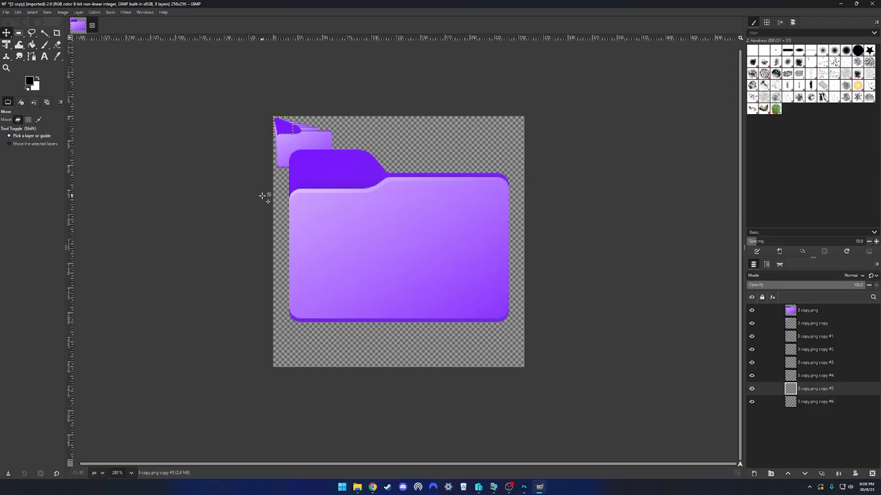
- Start exporting the image to the Desktop as 3 copy.ico in the Microsoft Windows icon format
{"action": "left_click", "coordinate": [5, 12]}
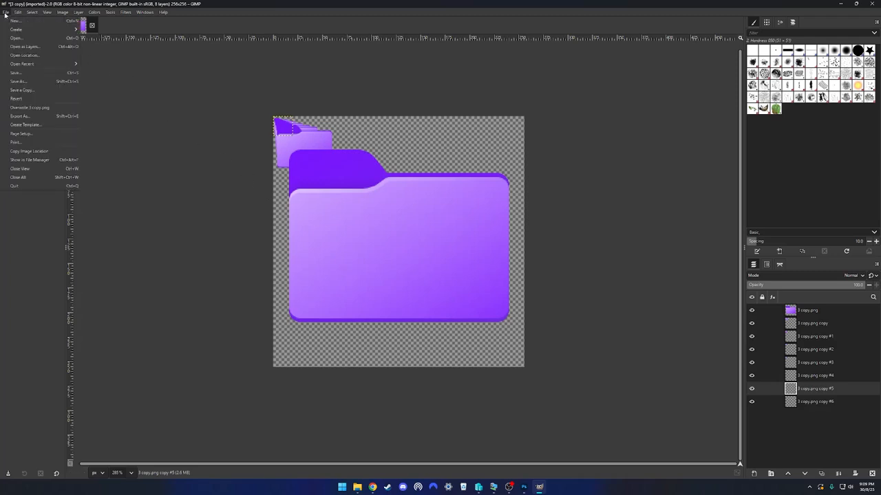
{"action": "mouse_move", "coordinate": [9, 63]}
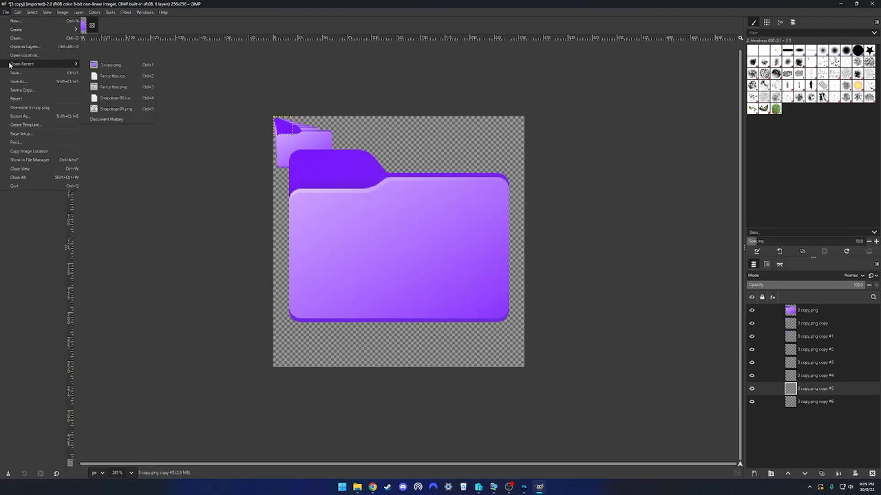
{"action": "left_click", "coordinate": [50, 117]}
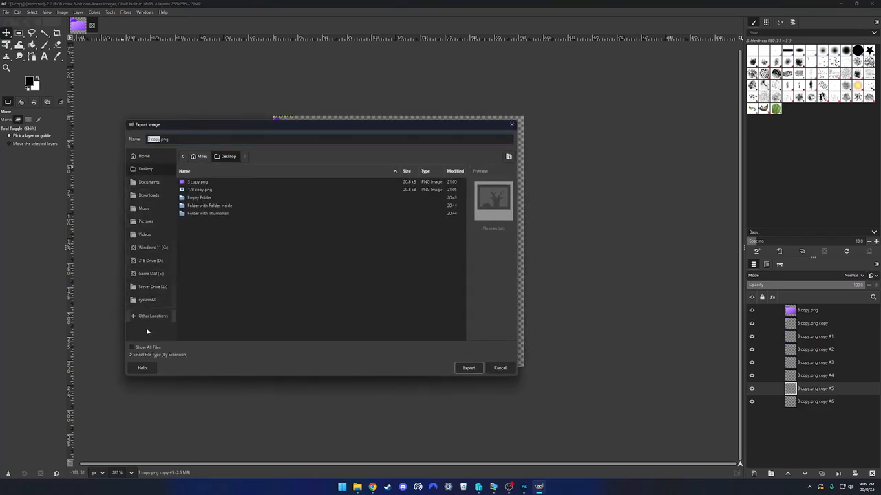
{"action": "left_click", "coordinate": [134, 354]}
{"action": "scroll", "coordinate": [158, 344], "scroll_direction": "down", "scroll_amount": 7}
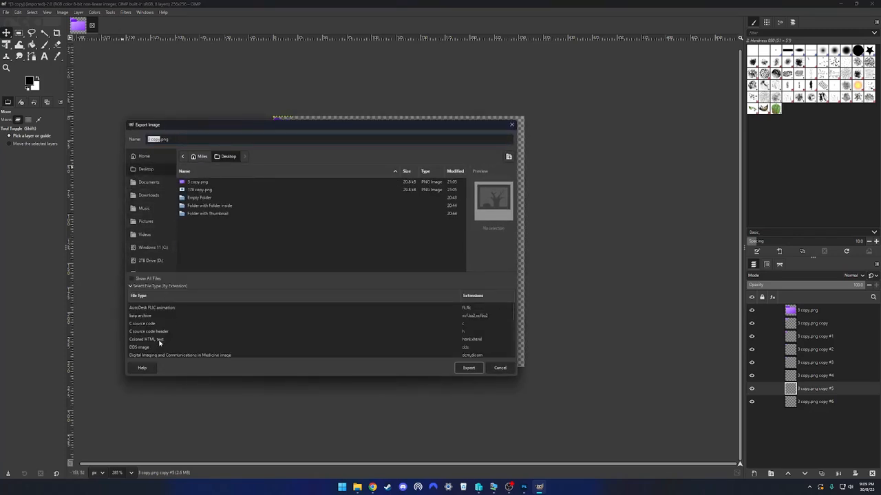
{"action": "scroll", "coordinate": [159, 342], "scroll_direction": "down", "scroll_amount": 2}
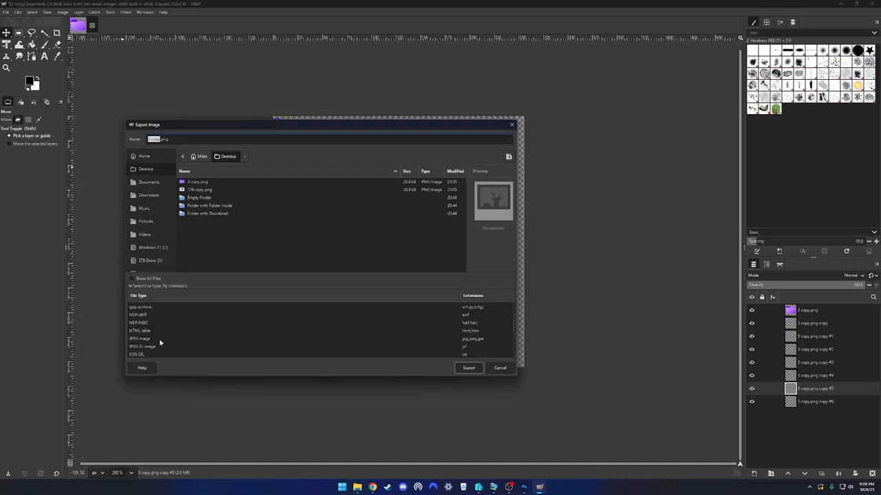
{"action": "scroll", "coordinate": [159, 342], "scroll_direction": "down", "scroll_amount": 3}
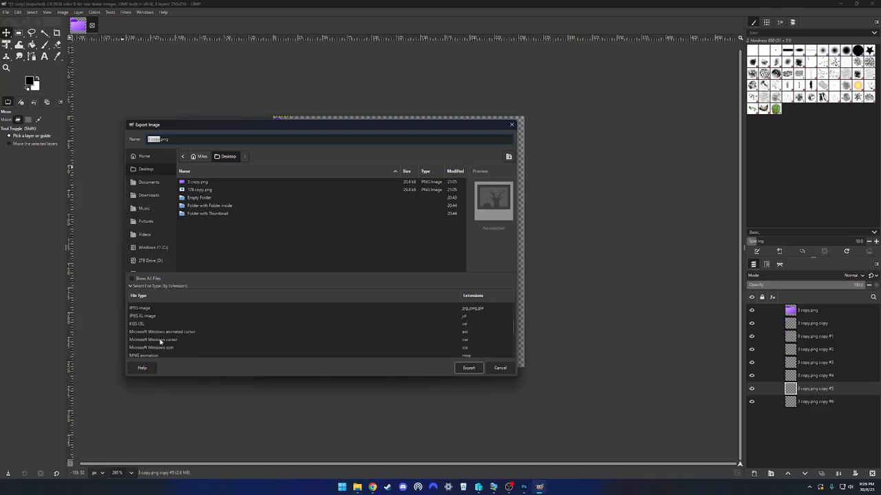
{"action": "left_click", "coordinate": [172, 349]}
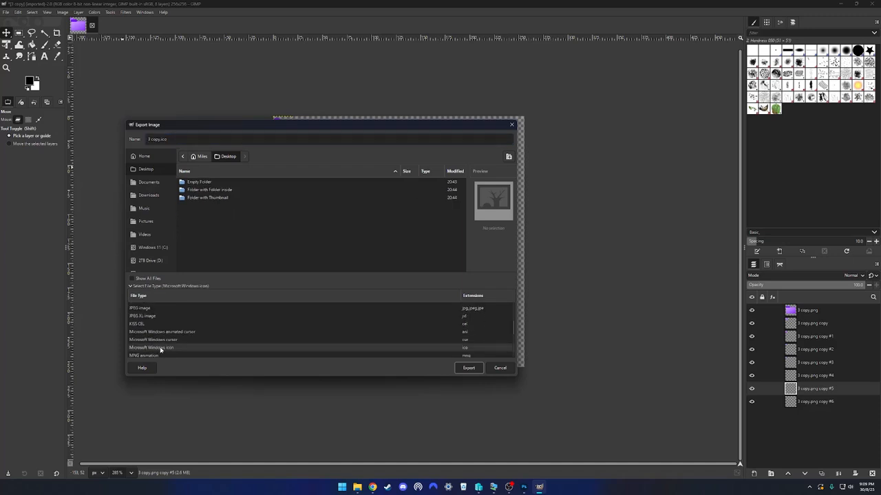
{"action": "left_click", "coordinate": [467, 366]}
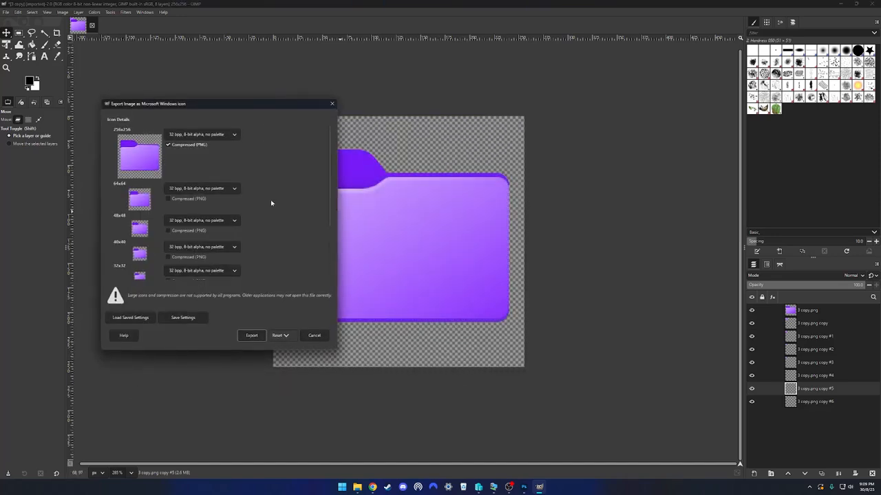
- Review the icon sizes, turn off PNG compression for the 256x256 icon and complete the export
{"action": "scroll", "coordinate": [144, 199], "scroll_direction": "down", "scroll_amount": 3}
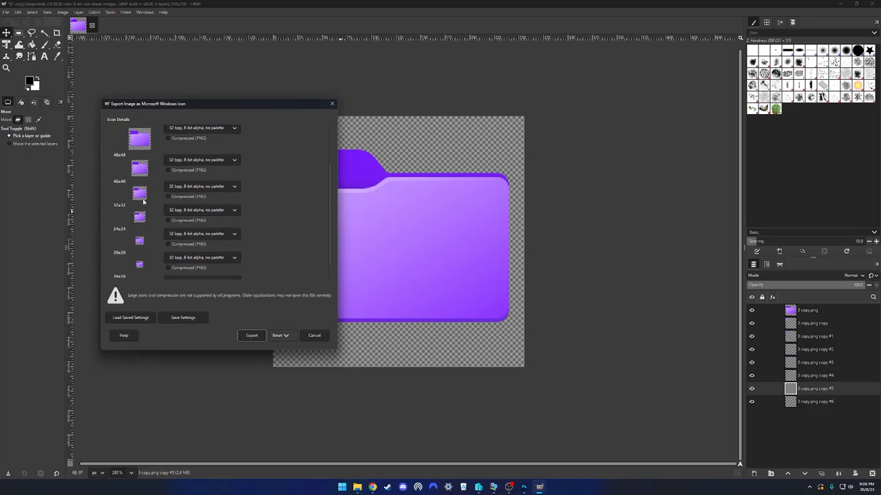
{"action": "scroll", "coordinate": [144, 201], "scroll_direction": "up", "scroll_amount": 3}
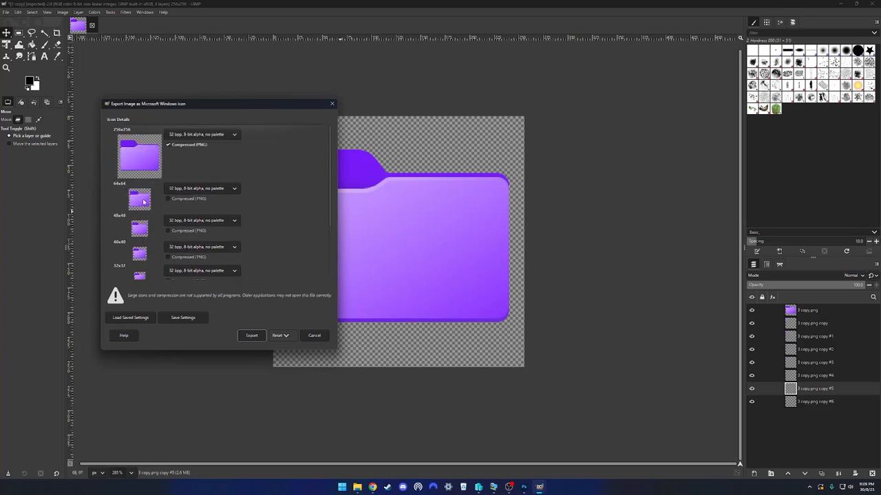
{"action": "left_click", "coordinate": [178, 145]}
{"action": "left_click", "coordinate": [251, 335]}
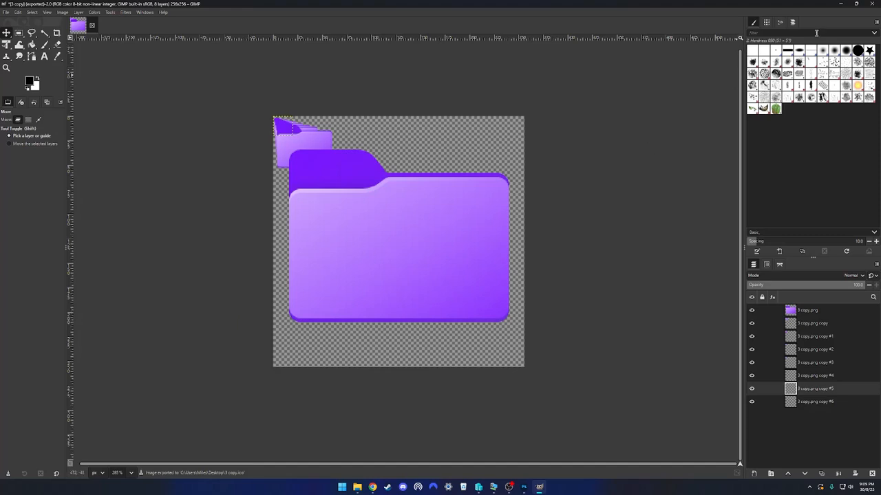
- Minimize GIMP and place 3 copy.ico beside 3 copy.png on the desktop
{"action": "left_click", "coordinate": [839, 5]}
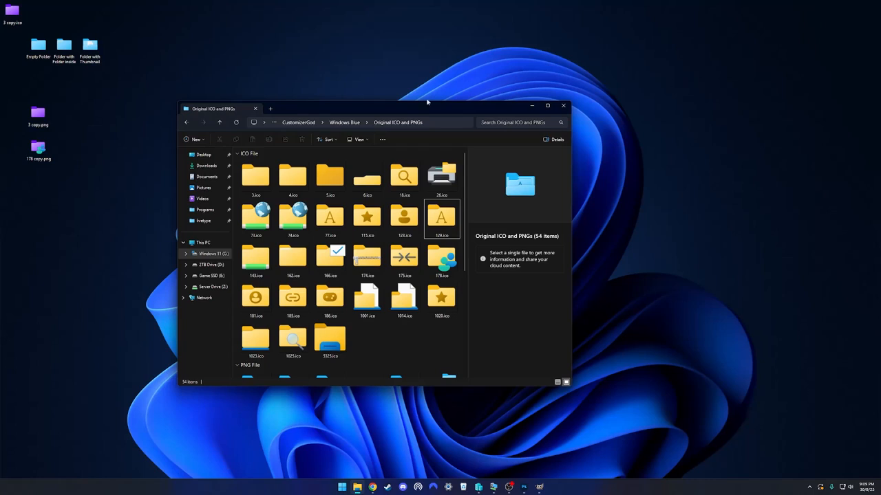
{"action": "left_click_drag", "start_coordinate": [13, 11], "coordinate": [72, 122]}
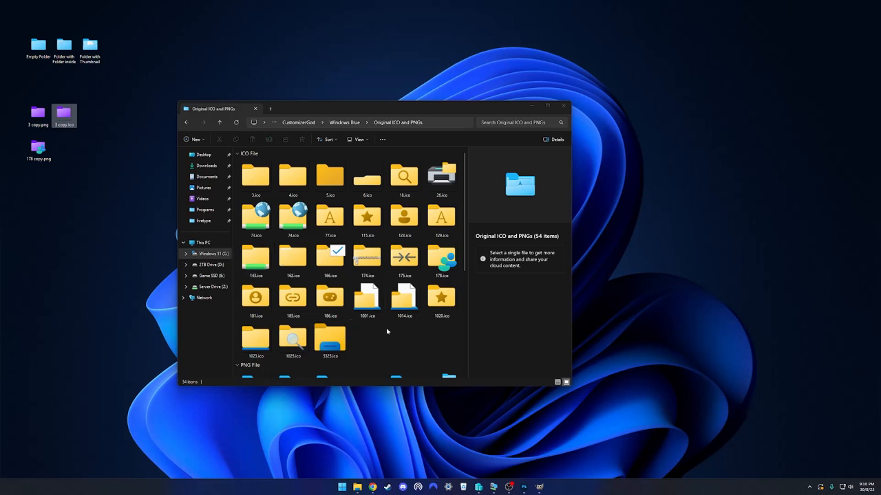
- Examine the ICO and PNG icons in the Original ICO and PNGs folder
{"action": "scroll", "coordinate": [386, 331], "scroll_direction": "down", "scroll_amount": 3}
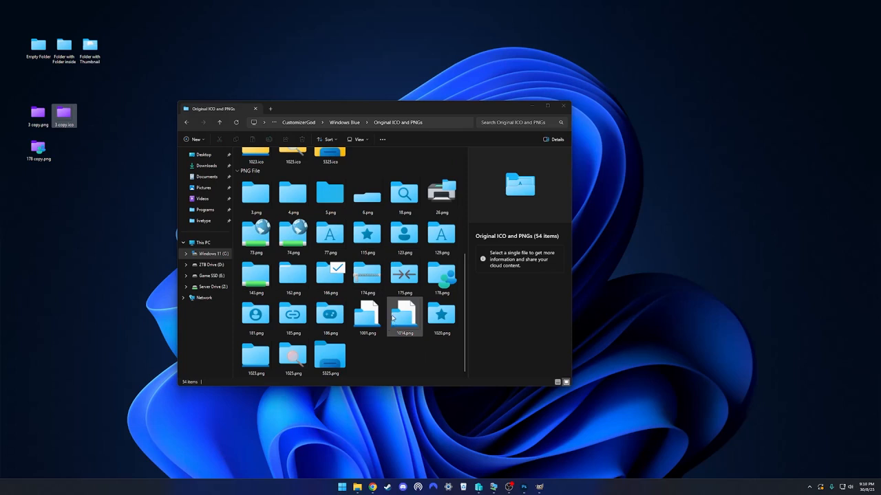
{"action": "scroll", "coordinate": [380, 298], "scroll_direction": "up", "scroll_amount": 3}
{"action": "left_click", "coordinate": [401, 331]}
{"action": "scroll", "coordinate": [398, 328], "scroll_direction": "down", "scroll_amount": 3}
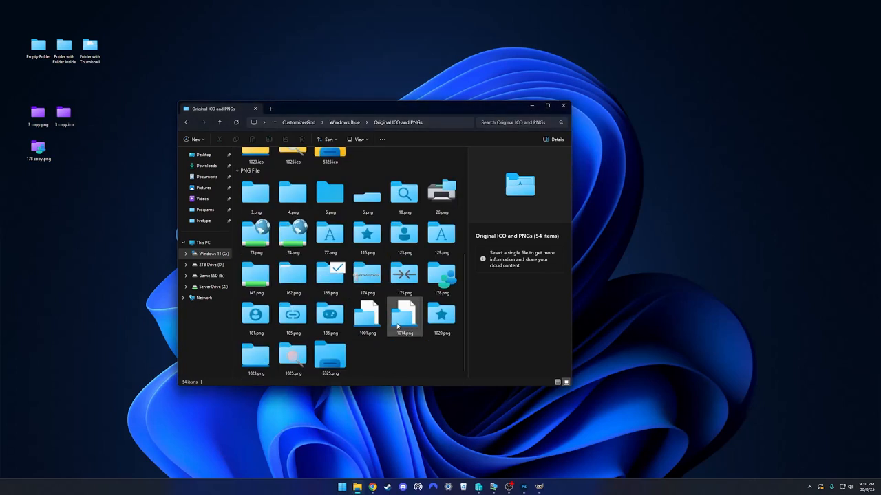
- Go back to the Windows Blue folder, look through its ICO files and preview 5325.ico
{"action": "key", "text": "alt+Left"}
{"action": "scroll", "coordinate": [371, 234], "scroll_direction": "down", "scroll_amount": 2}
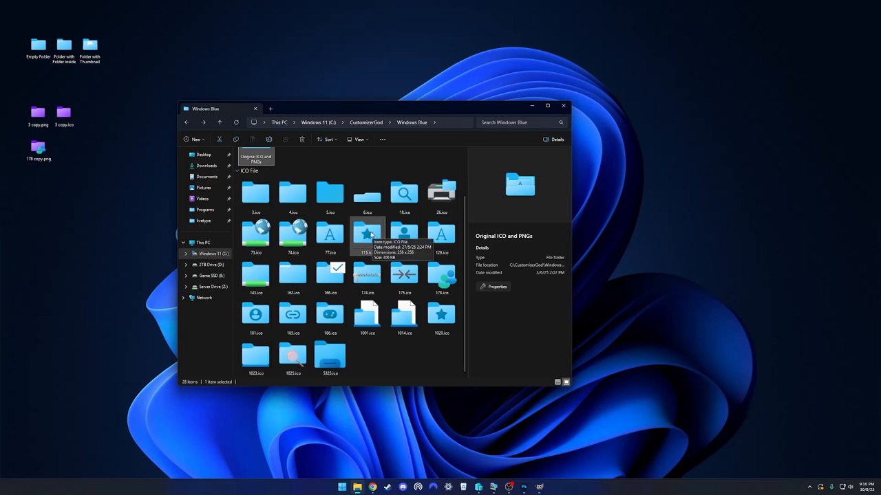
{"action": "scroll", "coordinate": [372, 235], "scroll_direction": "up", "scroll_amount": 2}
{"action": "scroll", "coordinate": [371, 236], "scroll_direction": "down", "scroll_amount": 1}
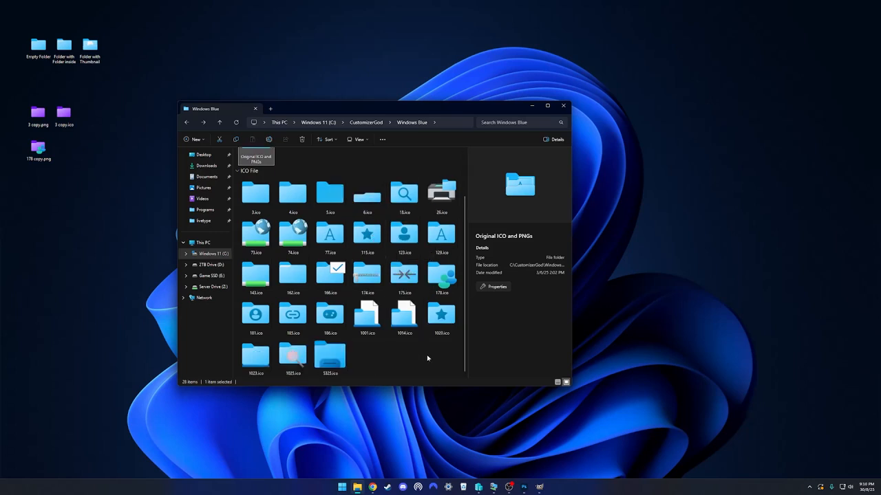
{"action": "left_click", "coordinate": [448, 360]}
{"action": "left_click_drag", "start_coordinate": [447, 360], "coordinate": [418, 359]}
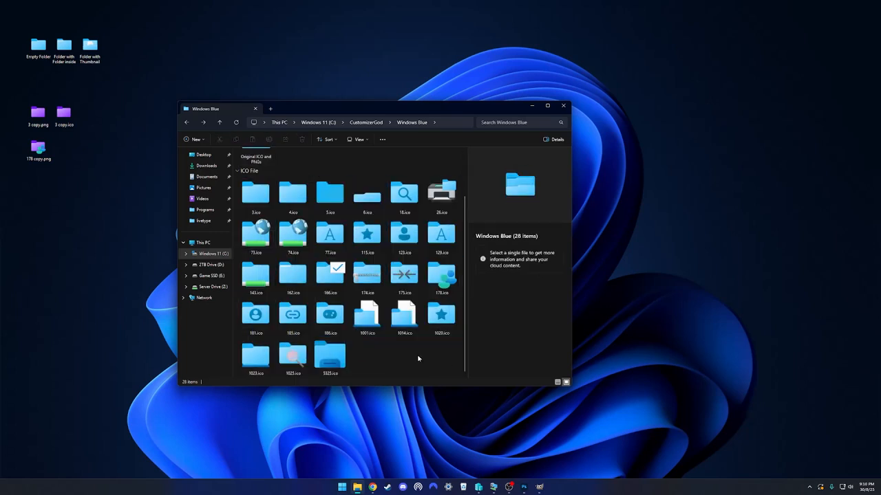
{"action": "left_click", "coordinate": [327, 349]}
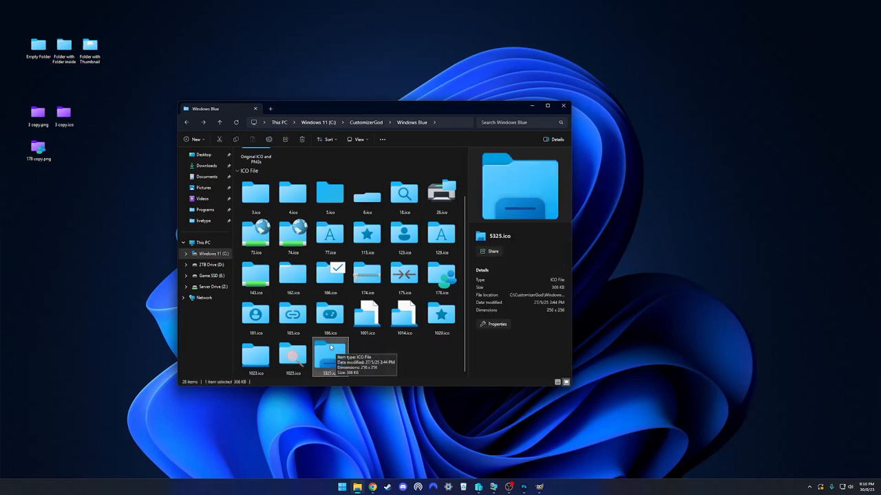
{"action": "mouse_move", "coordinate": [358, 487]}
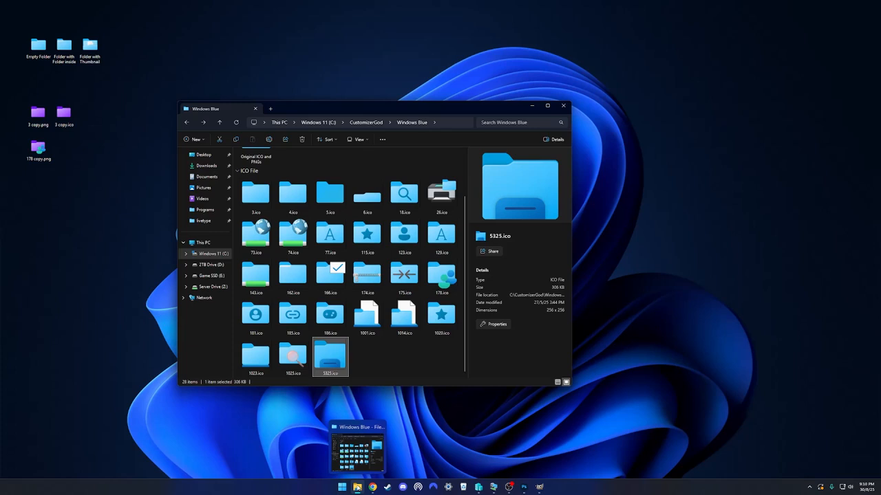
{"action": "left_click", "coordinate": [283, 428]}
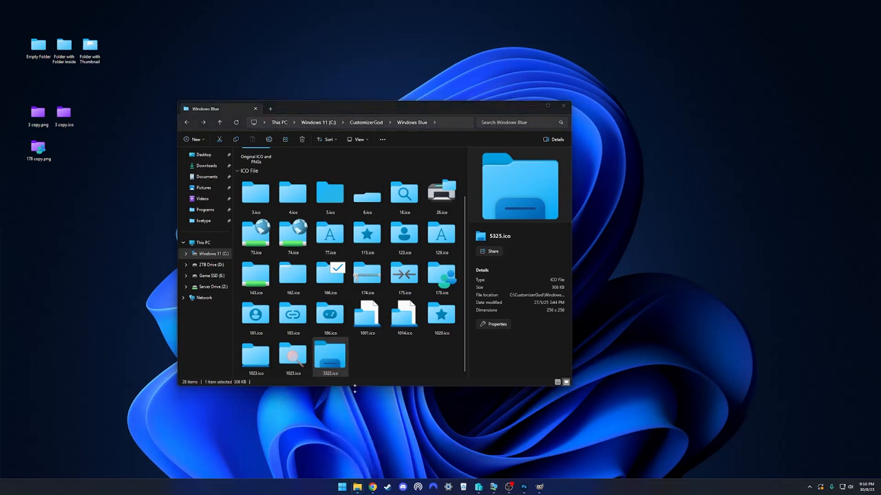
- Switch to the browser, download CustomizerGod 1.7.6.1 from MajorGeeks, save CustomizerGod.zip to Downloads and minimize the browser
{"action": "left_click", "coordinate": [375, 357]}
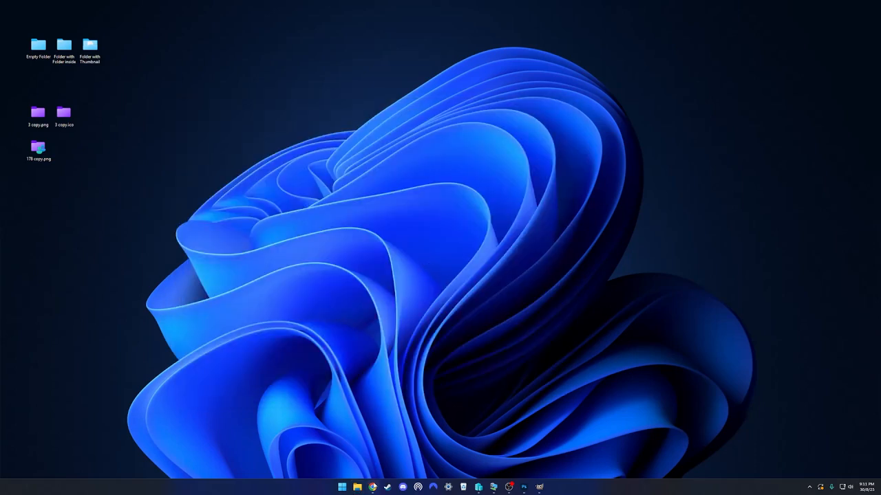
{"action": "left_click", "coordinate": [373, 487]}
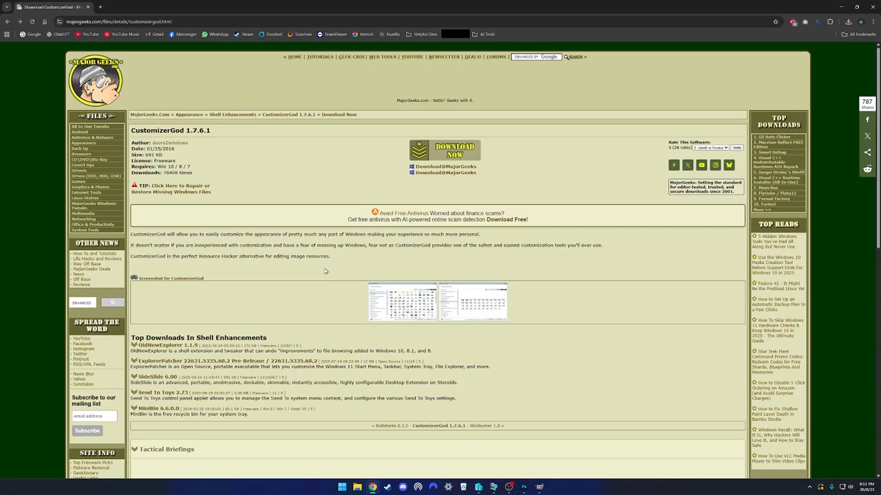
{"action": "left_click", "coordinate": [435, 156]}
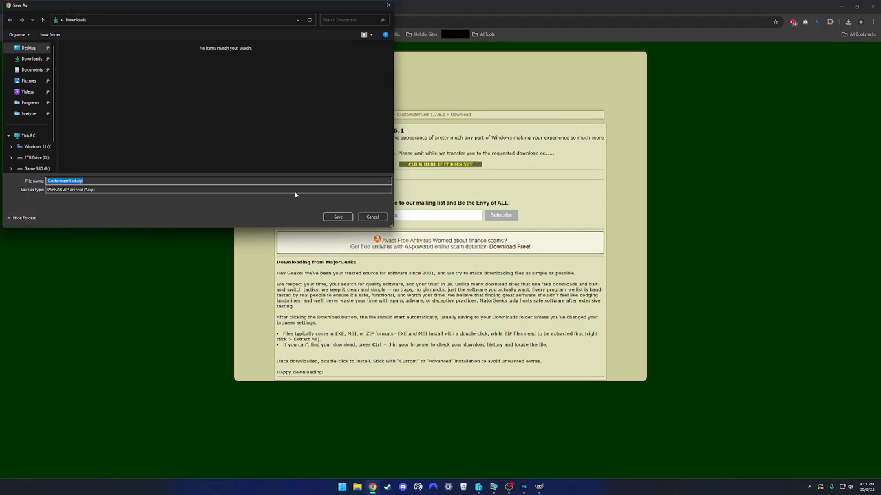
{"action": "left_click", "coordinate": [337, 217]}
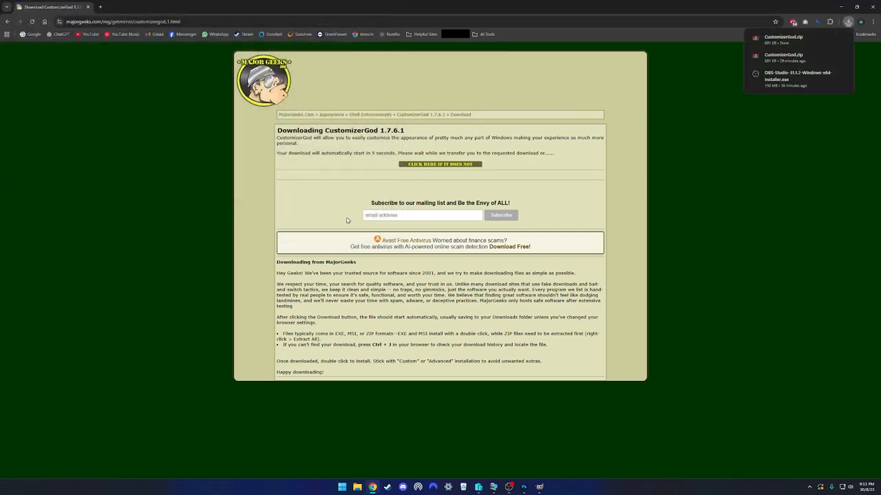
{"action": "left_click", "coordinate": [841, 6]}
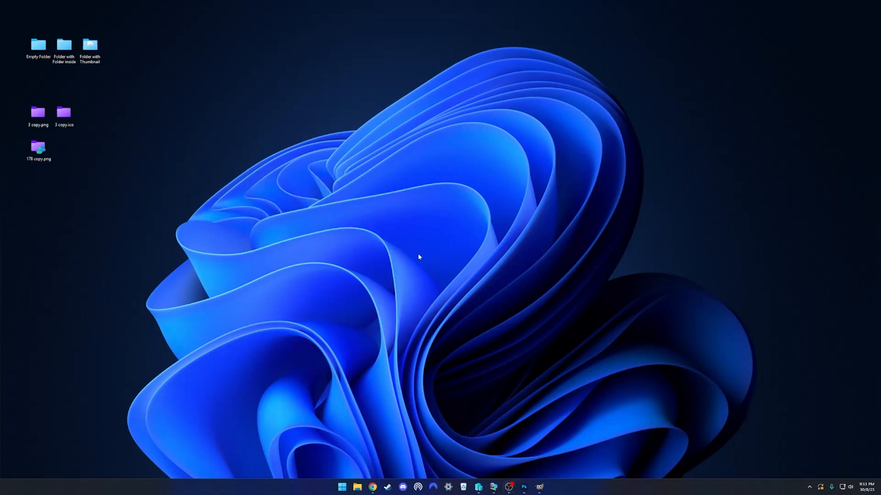
- Switch to the Windows 11 virtual machine in full screen and place the CustomizerGod archive below the desktop folders
{"action": "left_click", "coordinate": [494, 486]}
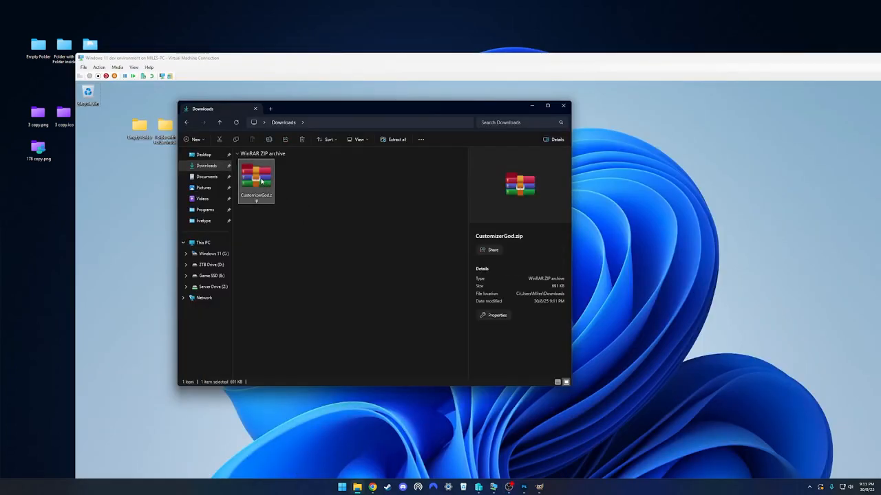
{"action": "left_click", "coordinate": [127, 172]}
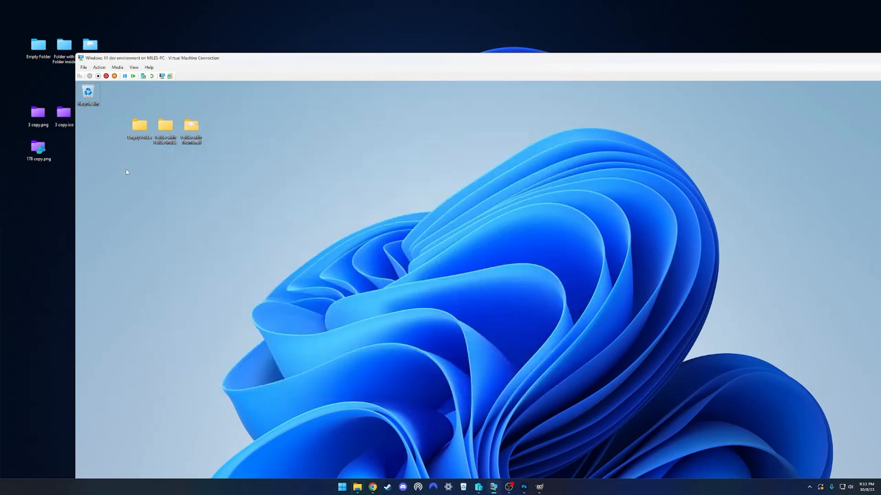
{"action": "double_click", "coordinate": [215, 60]}
{"action": "left_click_drag", "start_coordinate": [13, 146], "coordinate": [90, 145]}
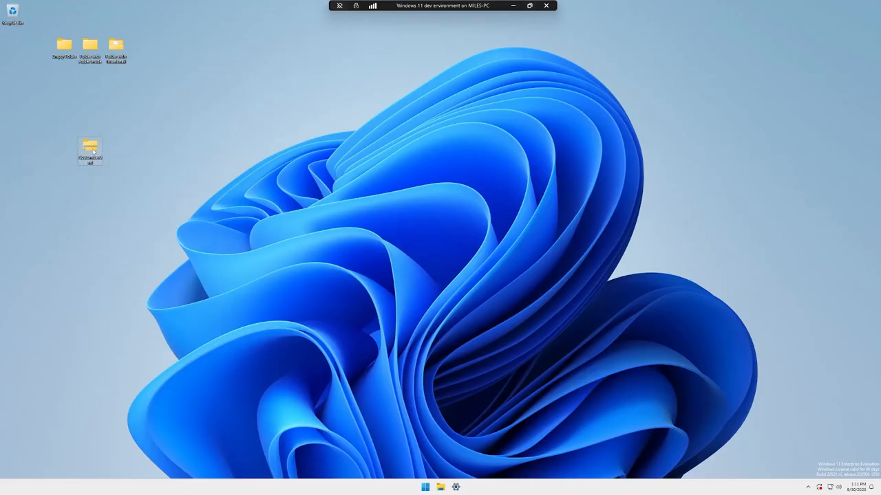
- Extract the CustomizerGod application to the desktop, place it beside the archive and close the archive window
{"action": "key", "text": "Return"}
{"action": "left_click_drag", "start_coordinate": [357, 198], "coordinate": [184, 180]}
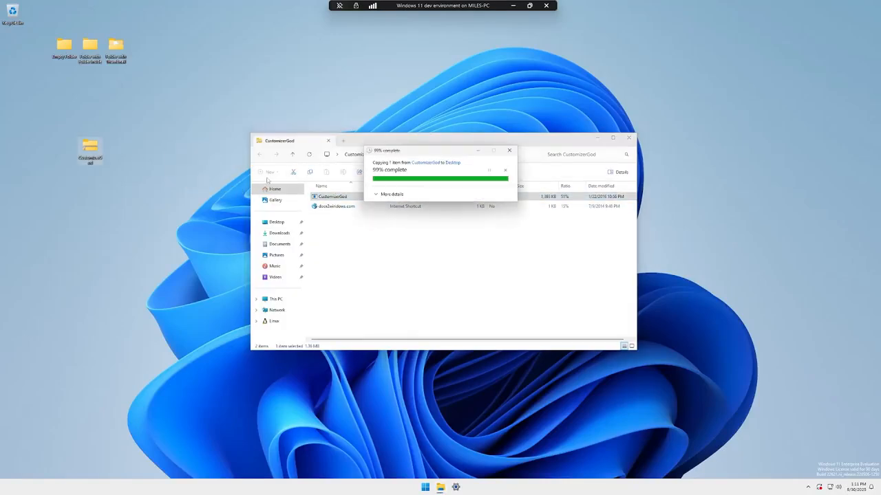
{"action": "left_click_drag", "start_coordinate": [13, 47], "coordinate": [116, 146]}
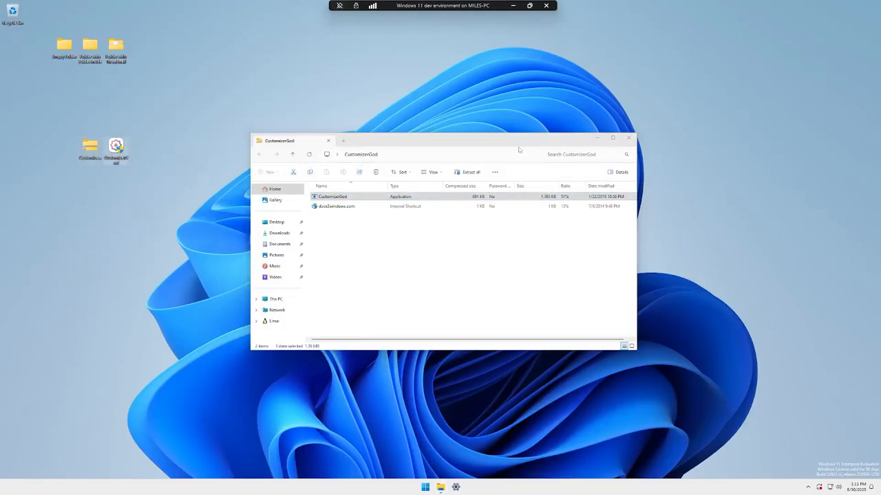
{"action": "left_click", "coordinate": [628, 137]}
- Launch CustomizerGod, allow it to make changes to the device and dismiss the startup error
{"action": "double_click", "coordinate": [116, 146]}
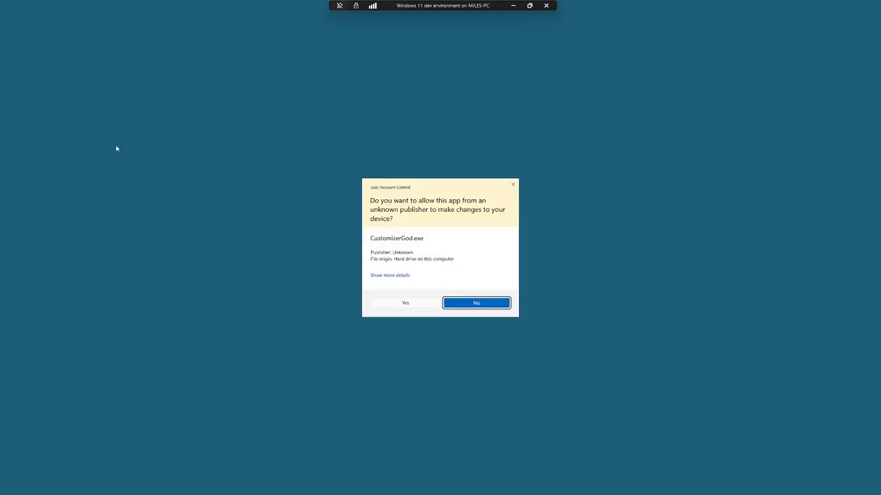
{"action": "left_click", "coordinate": [432, 307]}
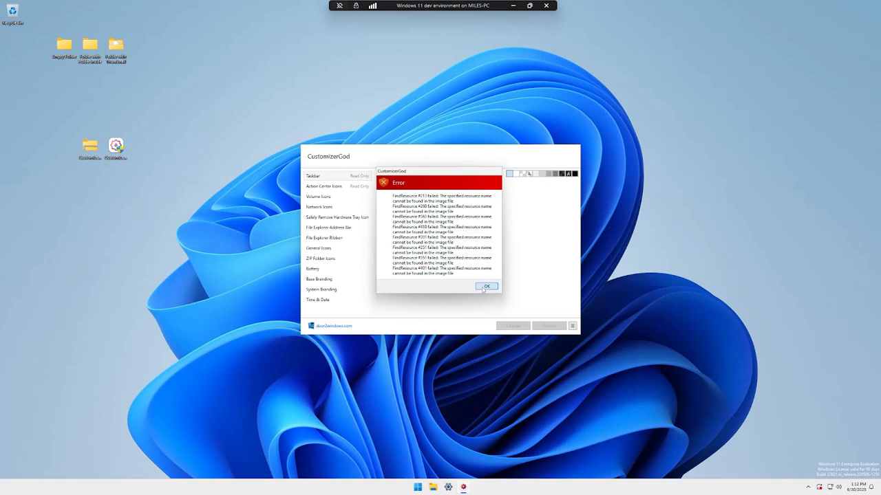
{"action": "left_click", "coordinate": [486, 286]}
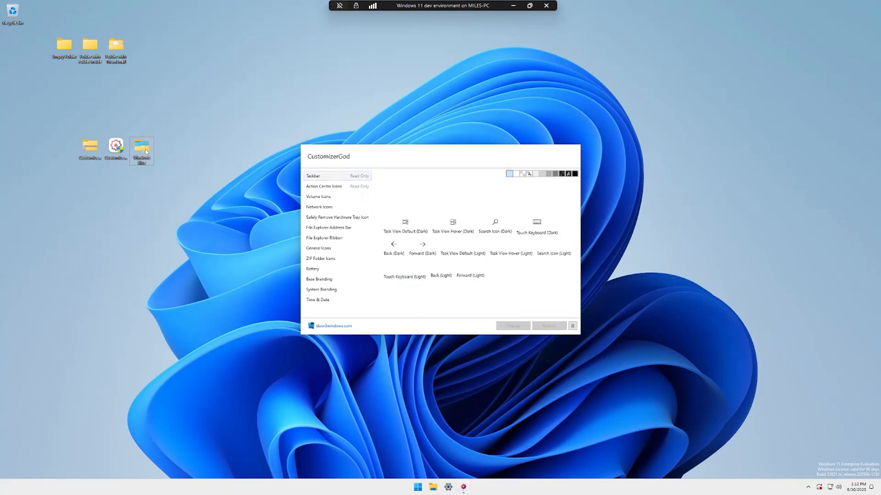
- Check the Taskbar and Action Center Icons categories, then show the General Icons category
{"action": "left_click", "coordinate": [314, 178]}
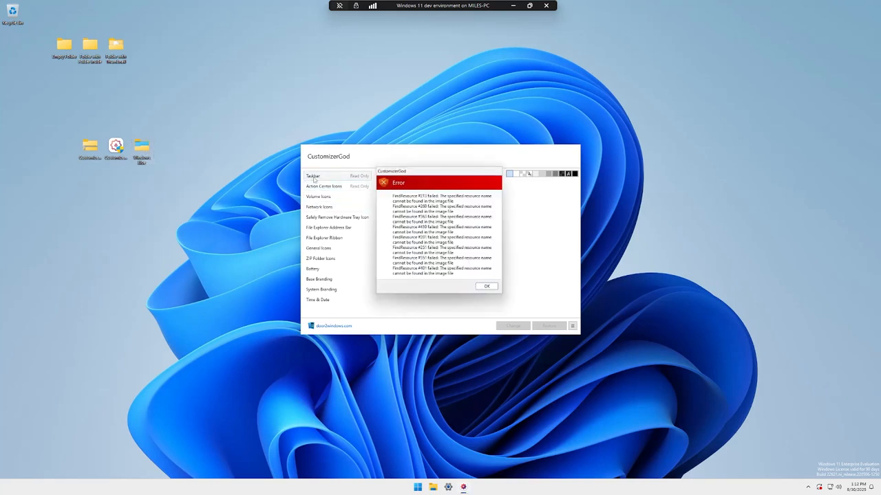
{"action": "left_click", "coordinate": [486, 286]}
{"action": "left_click", "coordinate": [324, 186]}
{"action": "left_click", "coordinate": [327, 249]}
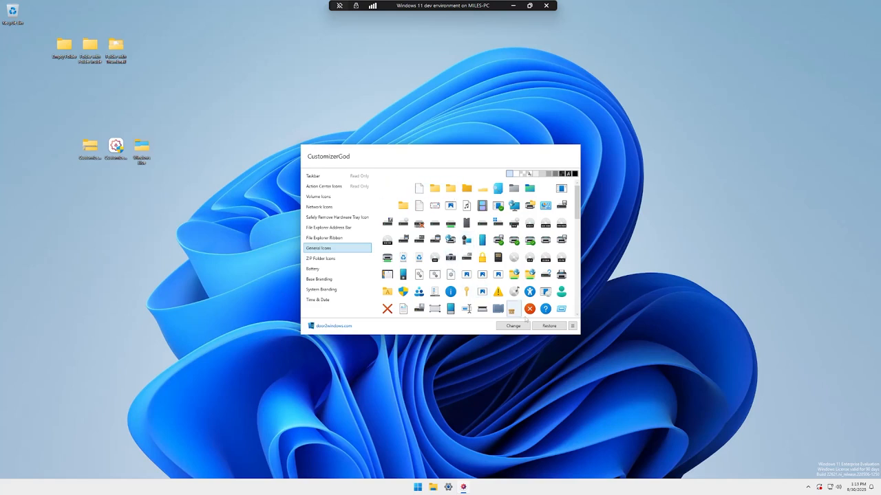
- Show the advanced options, turn off Automatically Restart Explorer and widen the CustomizerGod window to fit all options
{"action": "left_click", "coordinate": [571, 326]}
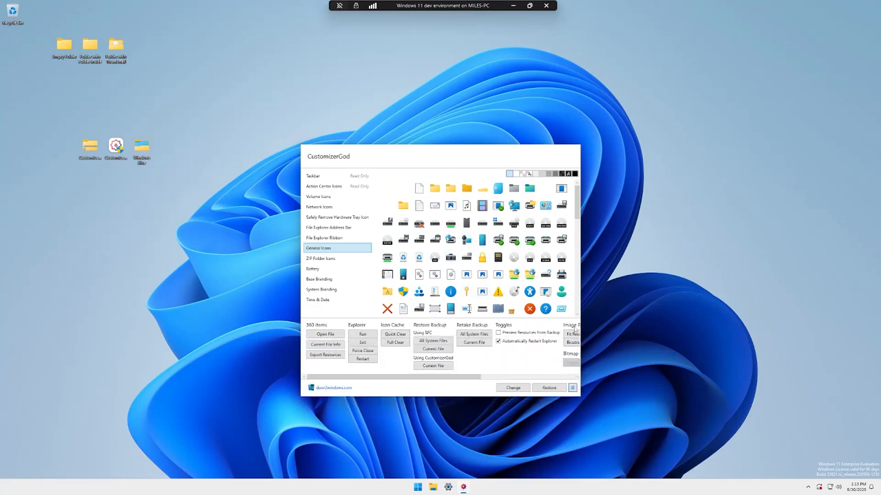
{"action": "left_click", "coordinate": [528, 342]}
{"action": "left_click_drag", "start_coordinate": [580, 334], "coordinate": [758, 338]}
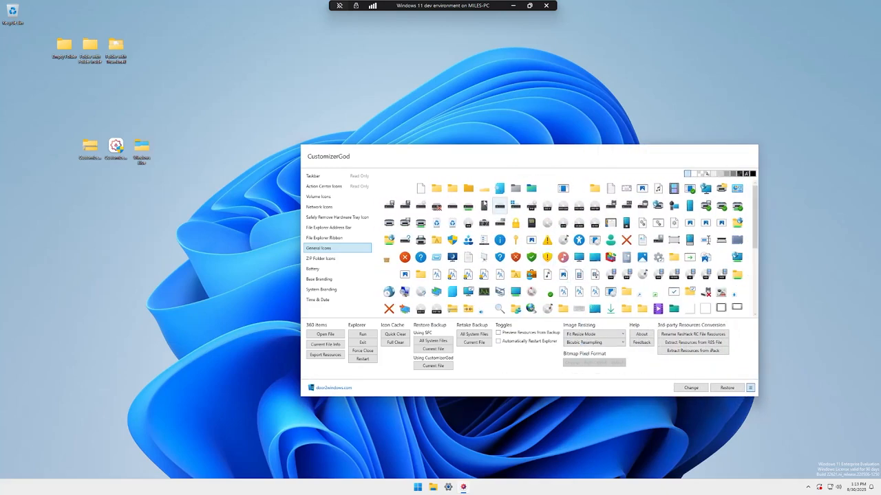
- Replace the first two yellow folder icons in the first row with icons 3 and 4 from the Windows Blue folder
{"action": "left_click", "coordinate": [437, 189]}
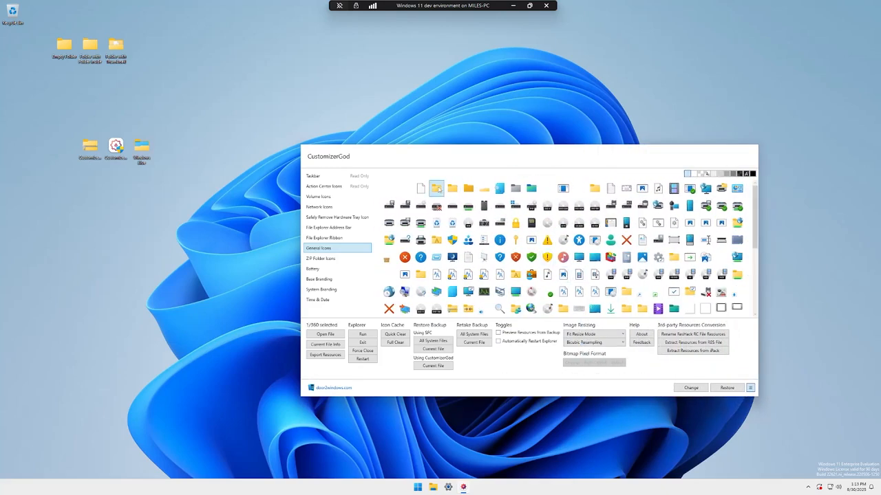
{"action": "mouse_move", "coordinate": [438, 189]}
{"action": "left_click", "coordinate": [691, 387]}
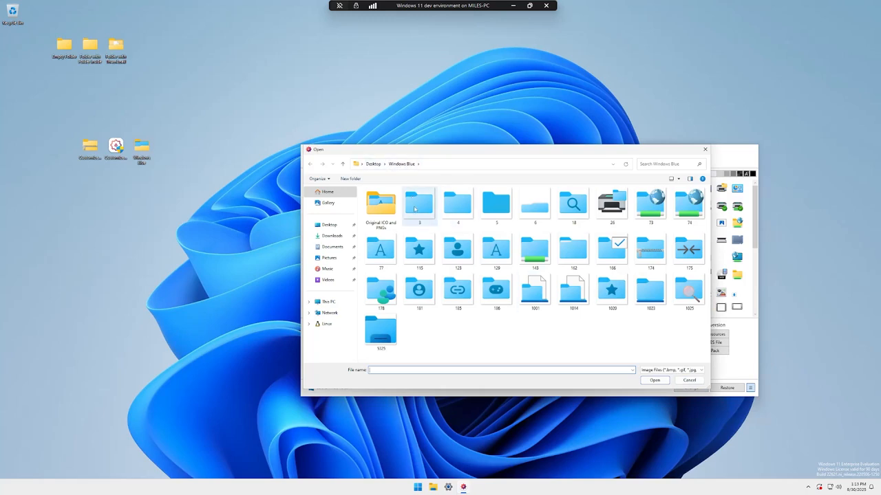
{"action": "double_click", "coordinate": [417, 207]}
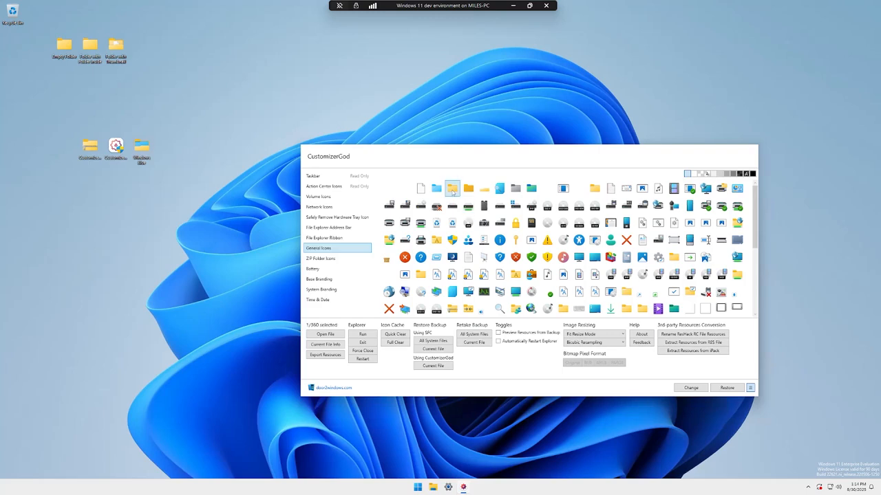
{"action": "left_click", "coordinate": [690, 387]}
{"action": "double_click", "coordinate": [458, 213]}
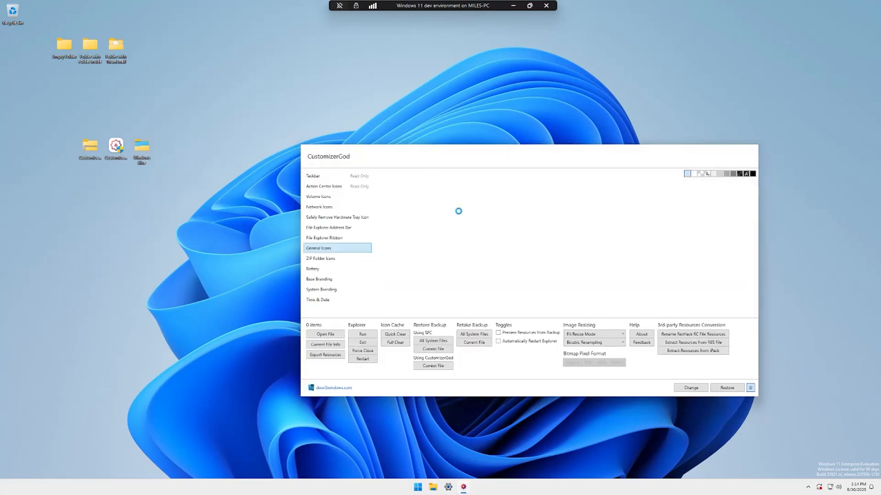
- Replace the dark yellow folder icon and the folder-front icon with icons 5 and 6 from the Windows Blue folder
{"action": "left_click", "coordinate": [691, 388]}
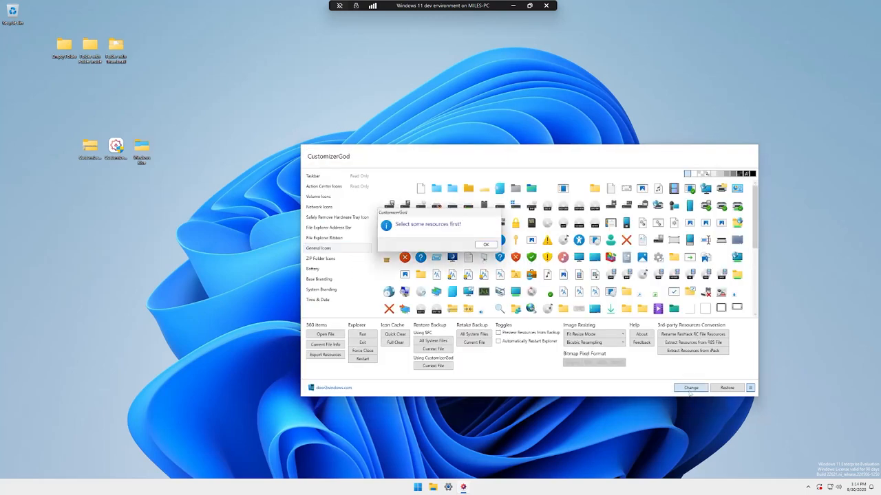
{"action": "left_click", "coordinate": [484, 241]}
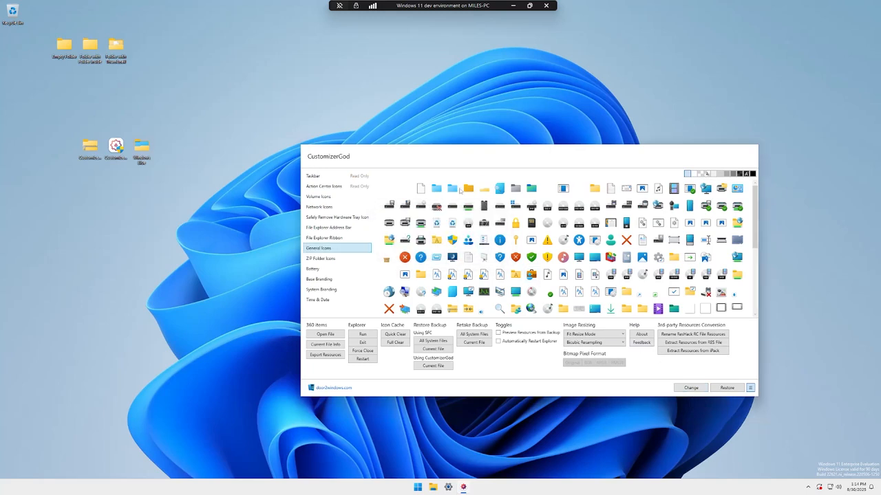
{"action": "left_click", "coordinate": [468, 187]}
{"action": "left_click", "coordinate": [691, 387]}
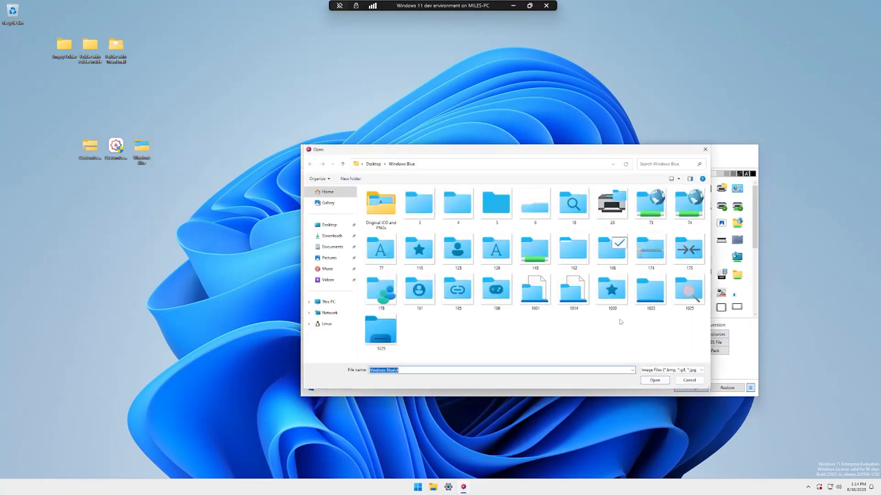
{"action": "double_click", "coordinate": [502, 214]}
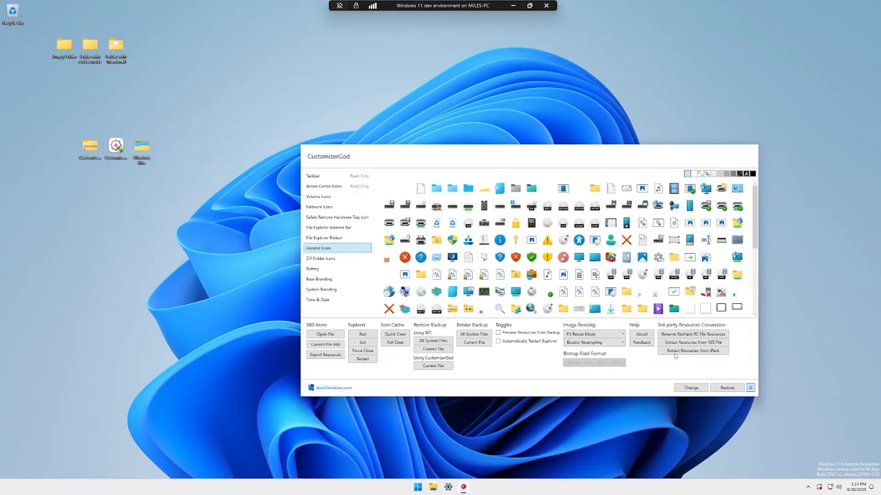
{"action": "left_click", "coordinate": [484, 187]}
{"action": "left_click", "coordinate": [691, 387]}
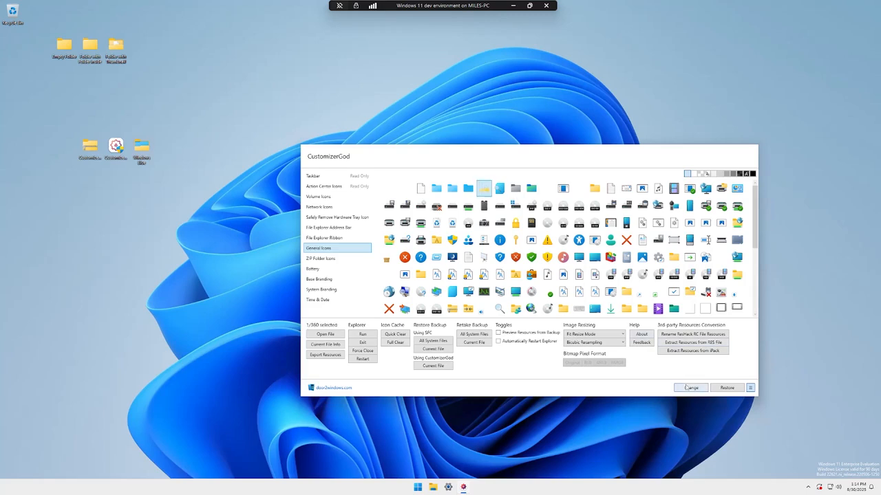
{"action": "double_click", "coordinate": [534, 203]}
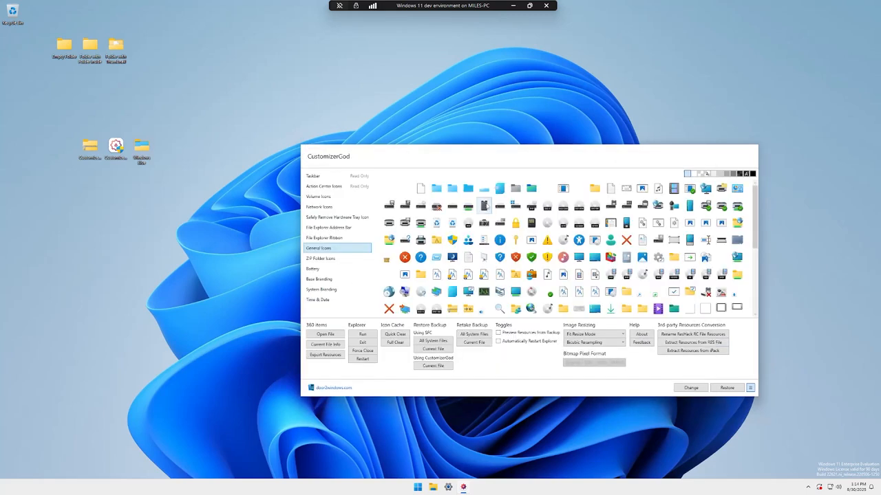
{"action": "left_click", "coordinate": [474, 191]}
{"action": "left_click", "coordinate": [480, 192]}
{"action": "left_click", "coordinate": [474, 191]}
{"action": "left_click", "coordinate": [481, 192]}
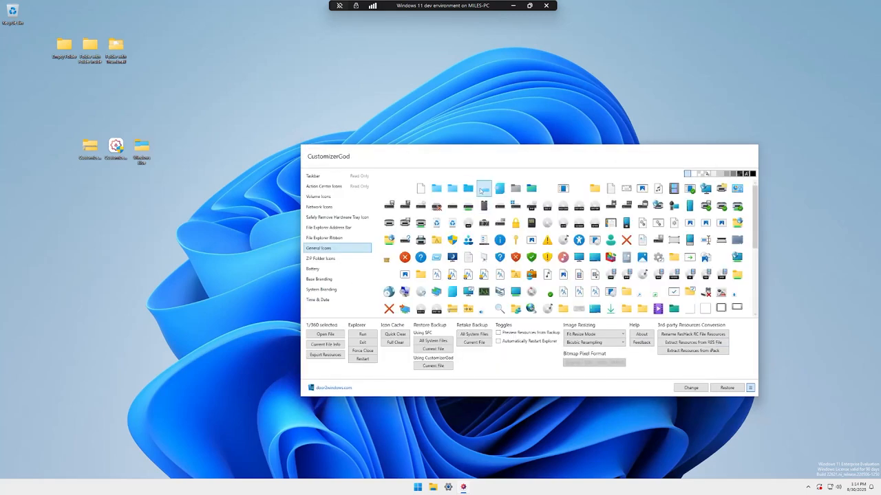
{"action": "left_click", "coordinate": [474, 190]}
{"action": "left_click", "coordinate": [480, 192]}
{"action": "left_click", "coordinate": [474, 192]}
{"action": "left_click", "coordinate": [480, 192]}
- Replace the dark blue folder icon and the folder-front icon with the blue 5 and 6 images from Original ICO and PNGs
{"action": "left_click", "coordinate": [472, 192]}
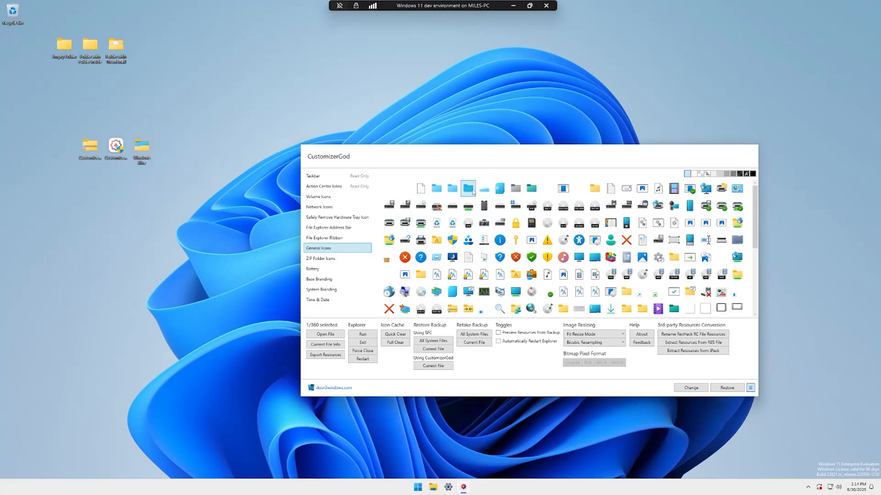
{"action": "left_click", "coordinate": [705, 390]}
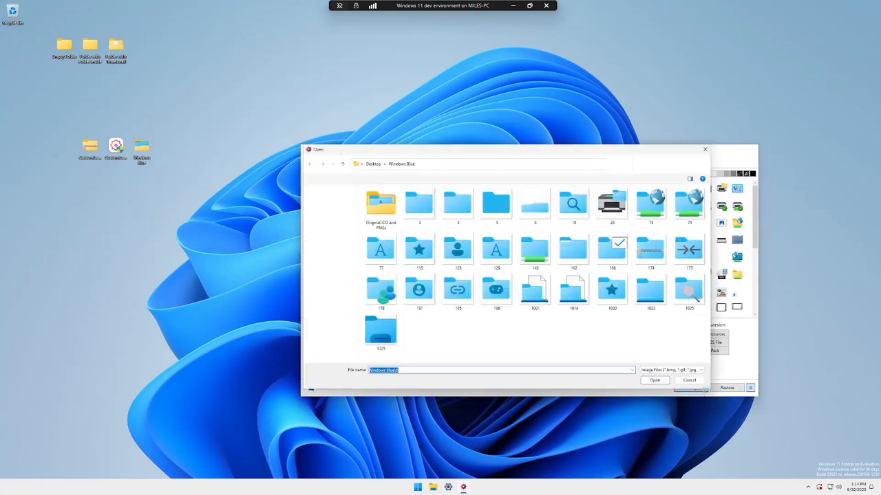
{"action": "double_click", "coordinate": [382, 203]}
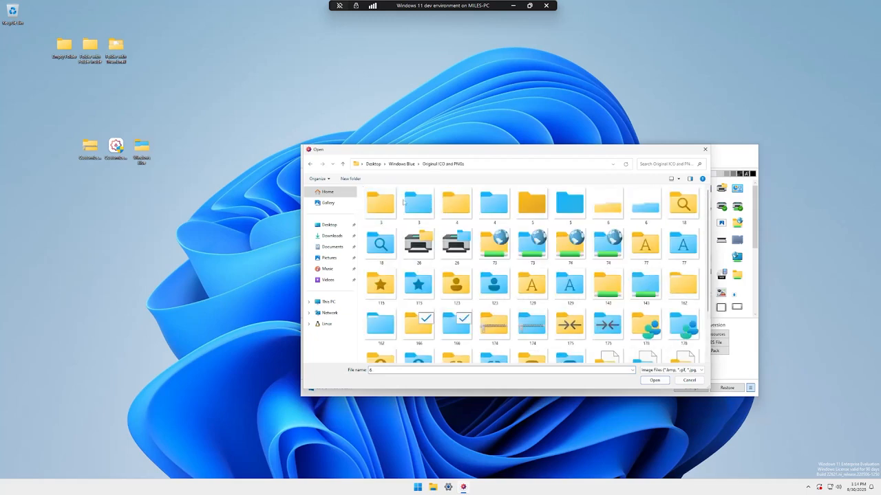
{"action": "double_click", "coordinate": [565, 208]}
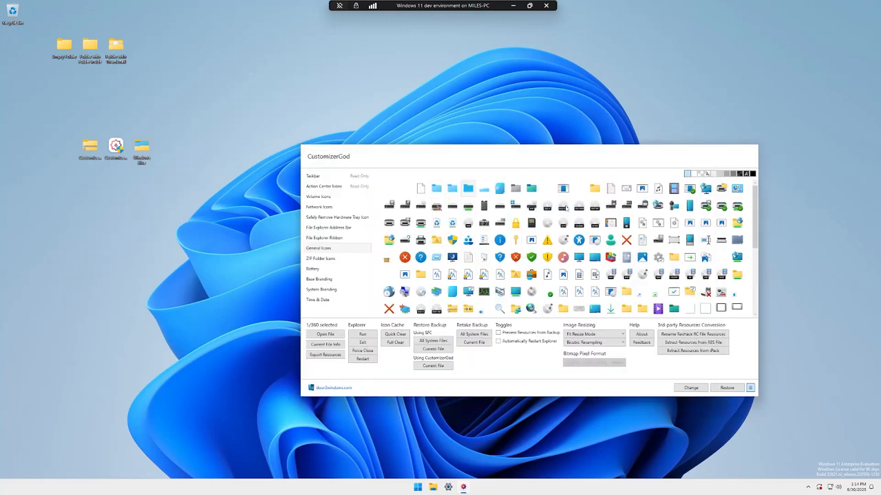
{"action": "left_click", "coordinate": [682, 387]}
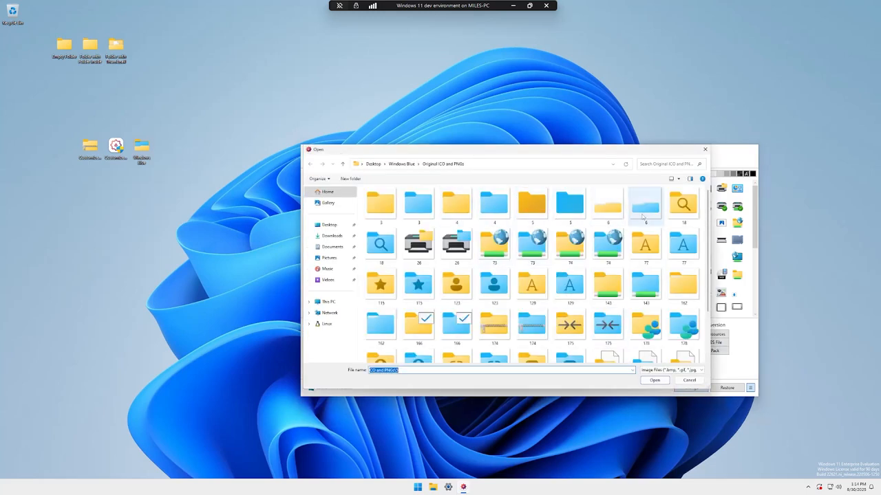
{"action": "double_click", "coordinate": [644, 209]}
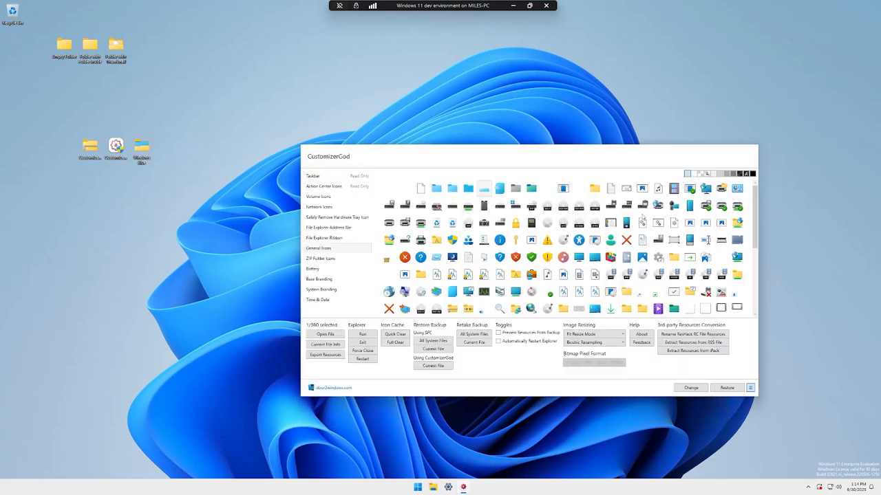
{"action": "left_click", "coordinate": [594, 189]}
{"action": "left_click", "coordinate": [691, 387]}
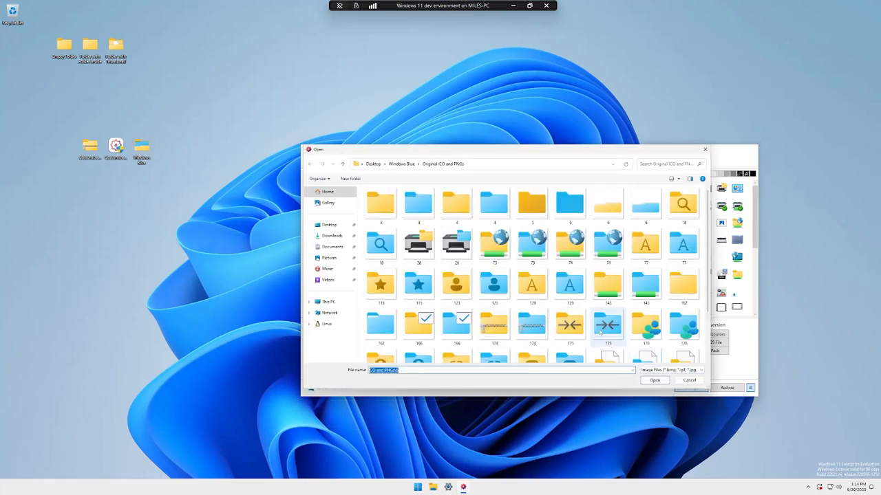
{"action": "key", "text": "Escape"}
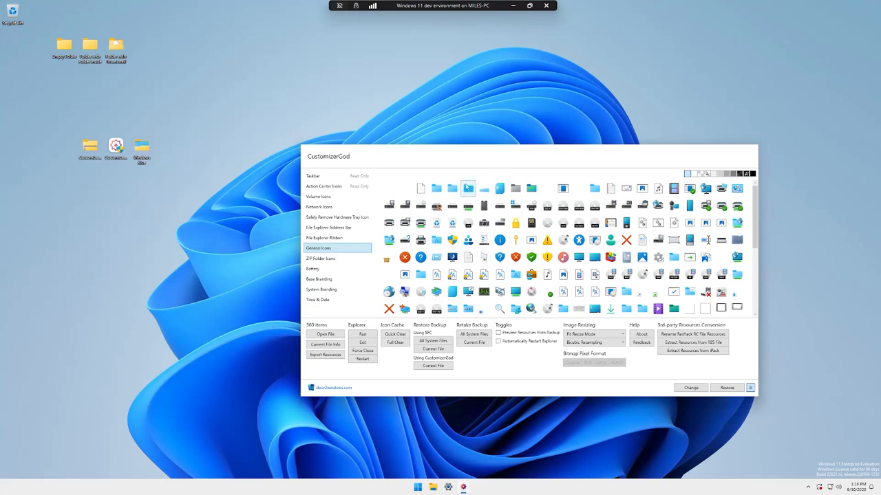
- Open Task Manager and File Explorer, then restart the Windows Explorer process
{"action": "right_click", "coordinate": [577, 486]}
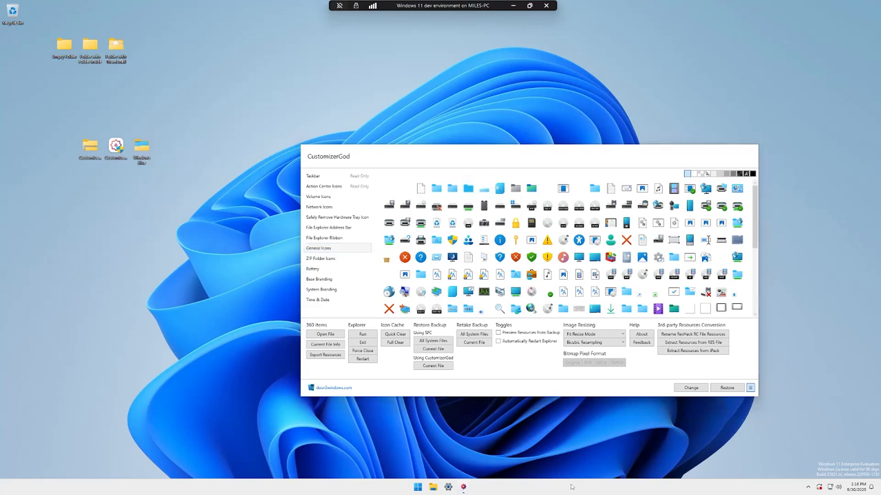
{"action": "left_click", "coordinate": [591, 462]}
{"action": "left_click", "coordinate": [426, 486]}
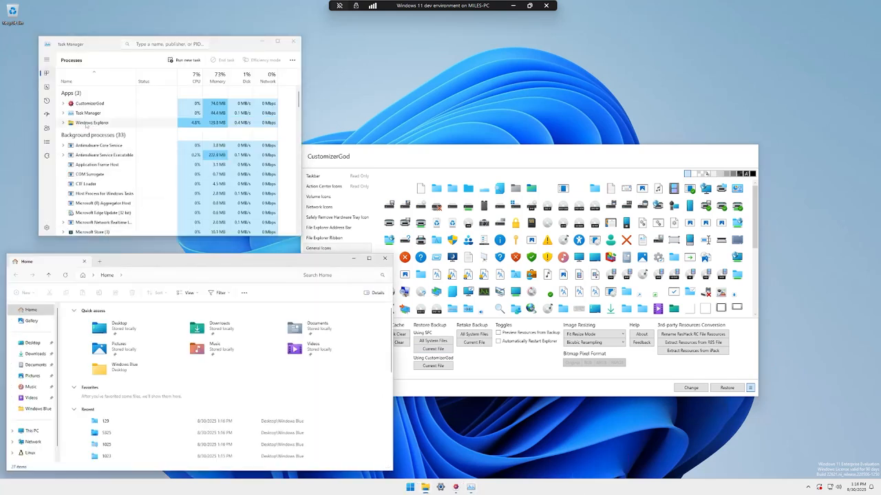
{"action": "left_click", "coordinate": [89, 123]}
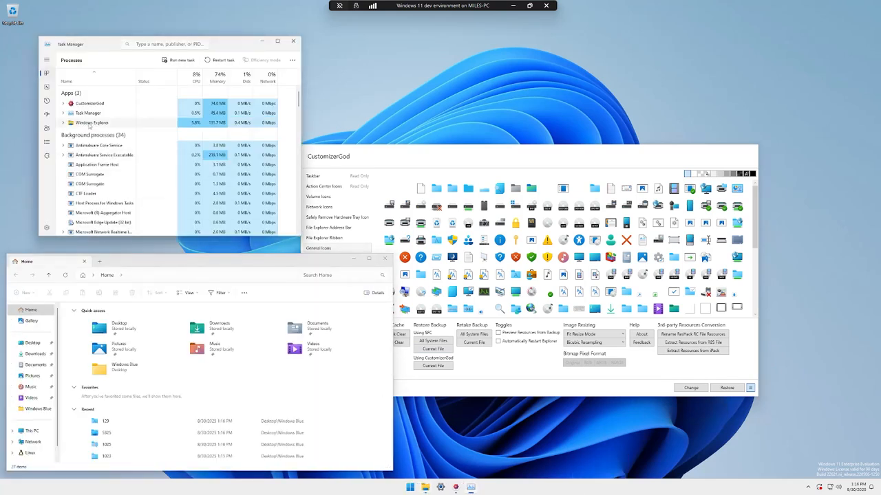
{"action": "left_click", "coordinate": [223, 61]}
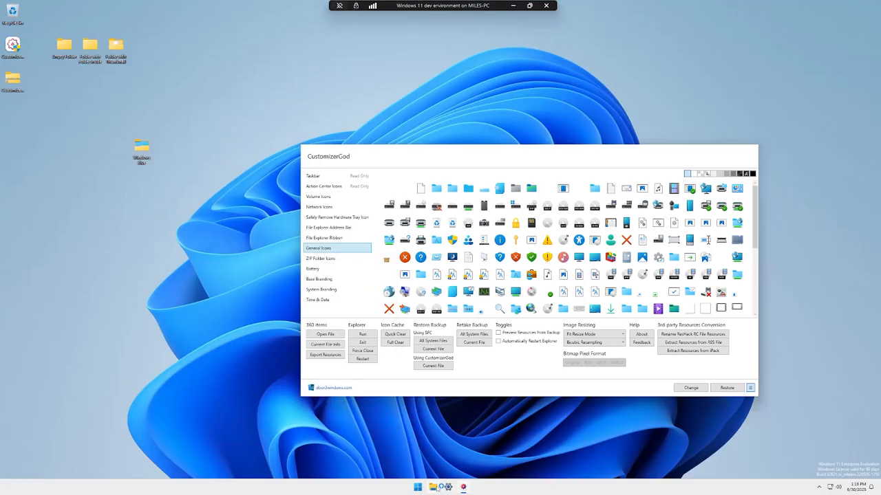
- Run Cleanup on the Windows (C:) drive from This PC in File Explorer
{"action": "left_click", "coordinate": [434, 487]}
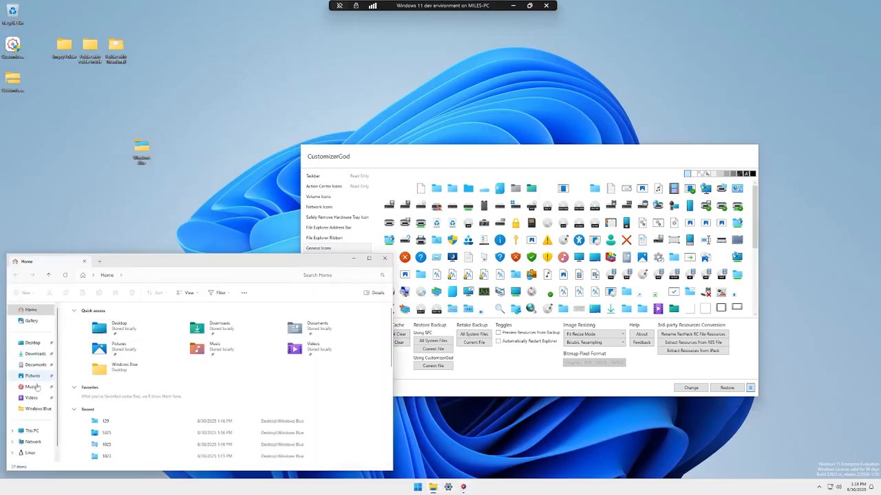
{"action": "left_click", "coordinate": [31, 430]}
{"action": "left_click", "coordinate": [108, 326]}
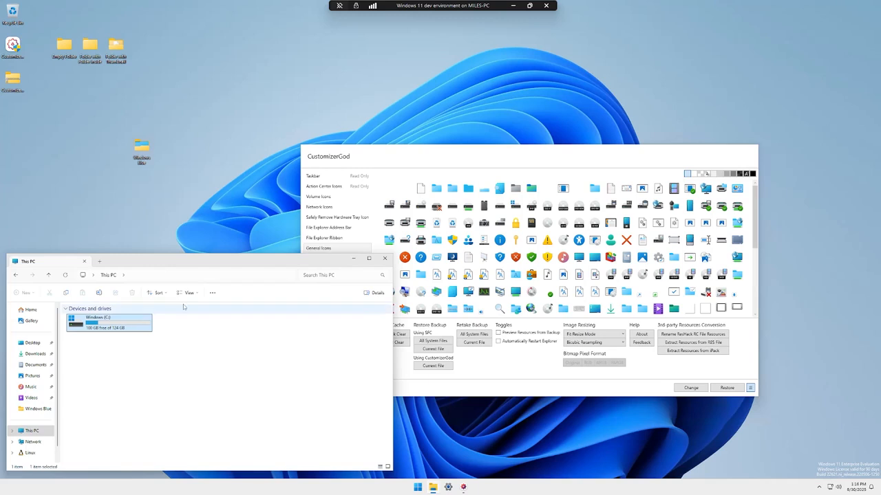
{"action": "left_click", "coordinate": [213, 294]}
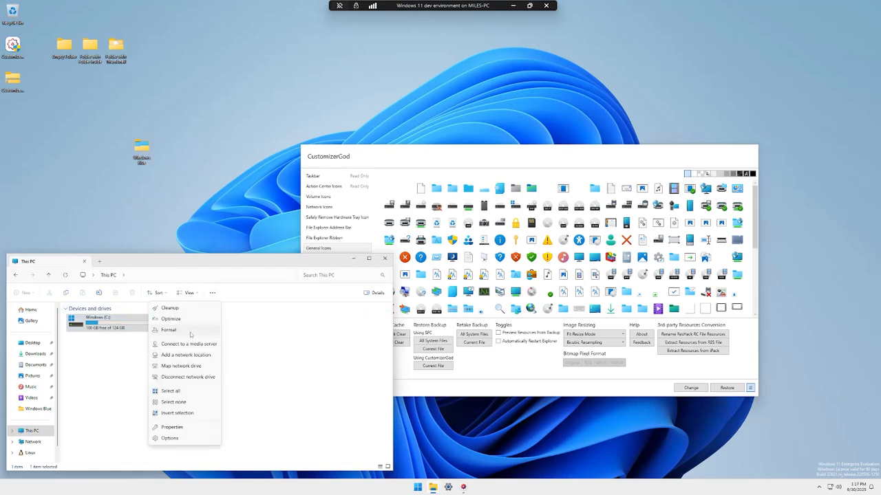
{"action": "left_click", "coordinate": [182, 309]}
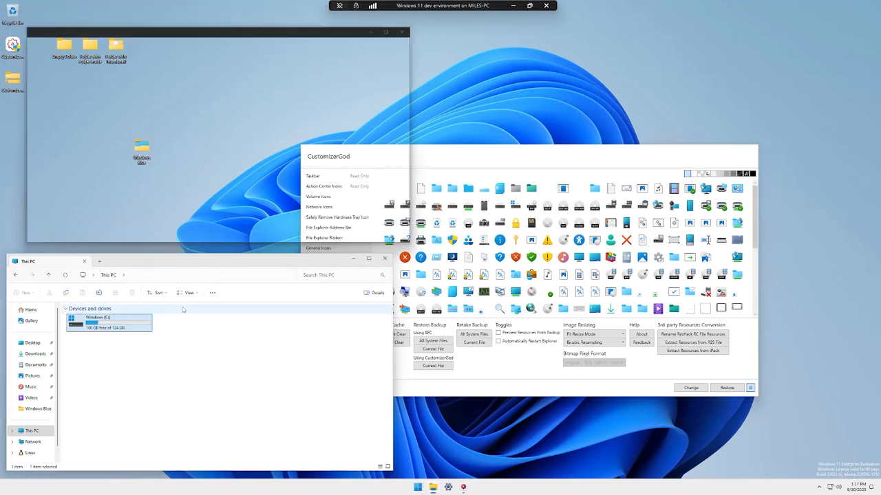
{"action": "left_click", "coordinate": [213, 294]}
{"action": "left_click", "coordinate": [183, 309]}
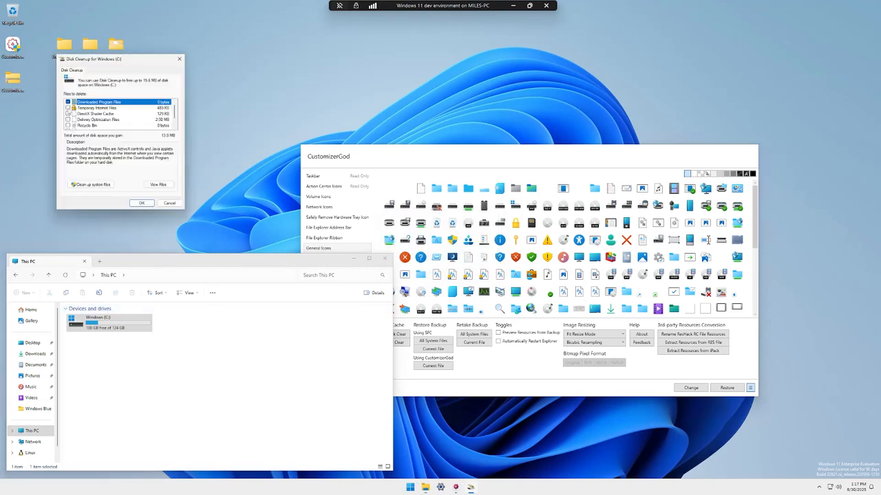
- Permanently delete the checked Disk Cleanup items on drive C:, including Thumbnails
{"action": "scroll", "coordinate": [73, 119], "scroll_direction": "down", "scroll_amount": 1}
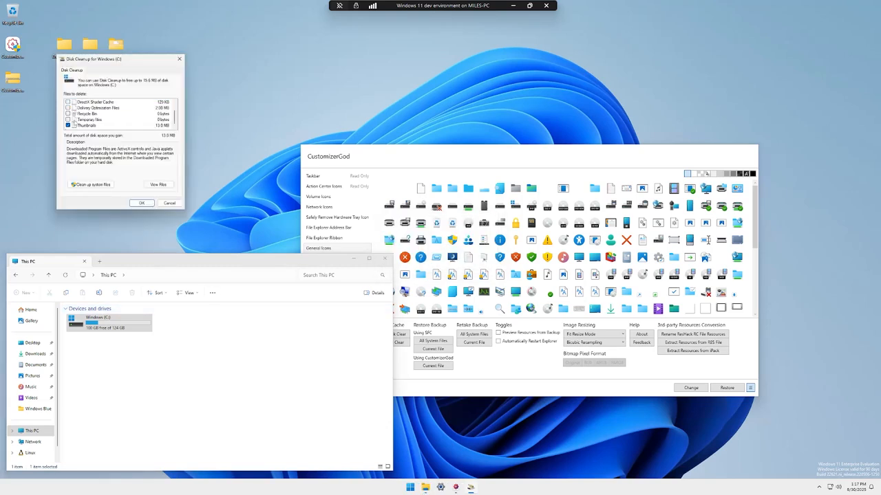
{"action": "left_click", "coordinate": [142, 203]}
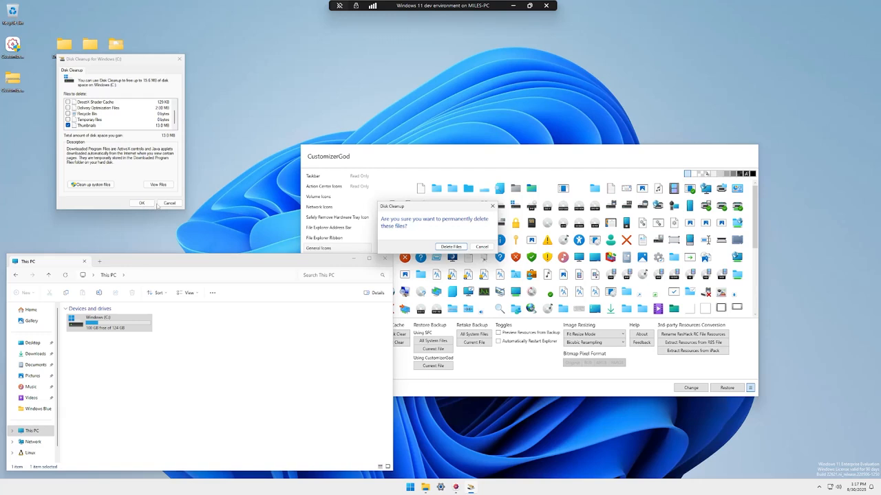
{"action": "left_click", "coordinate": [454, 250]}
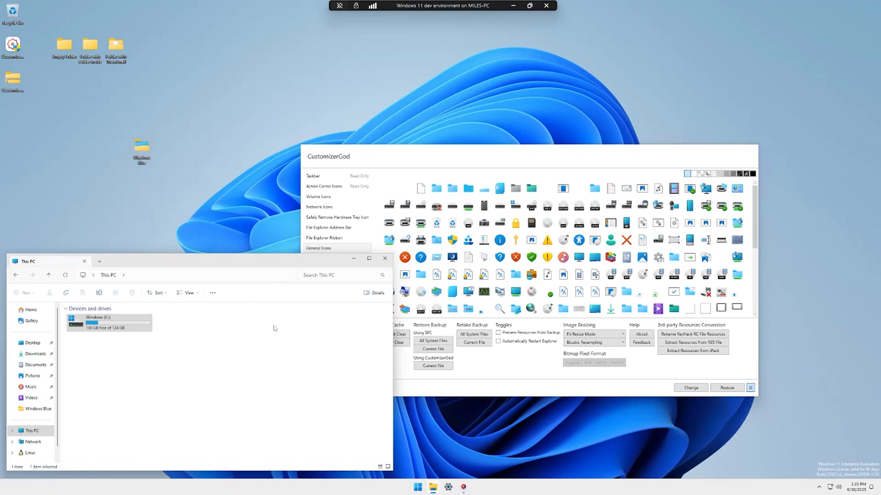
- Restart the explorer process once more from Task Manager and close Task Manager
{"action": "right_click", "coordinate": [576, 487]}
{"action": "left_click", "coordinate": [576, 461]}
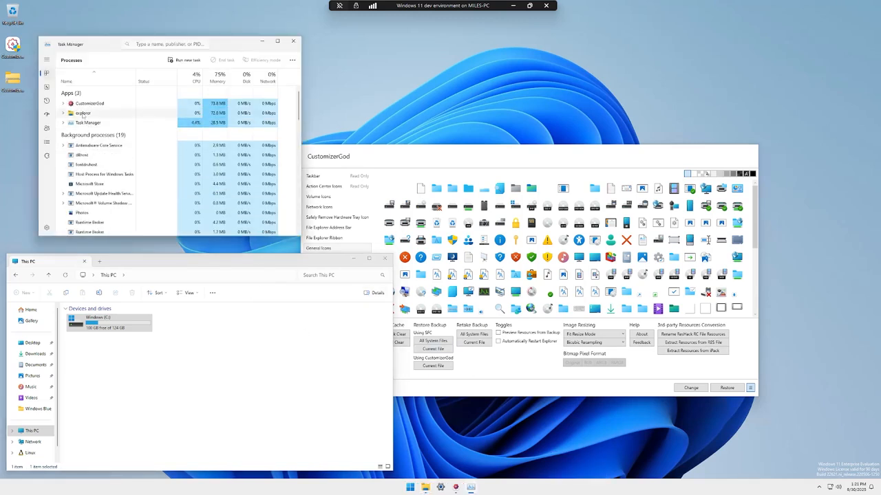
{"action": "left_click", "coordinate": [84, 114]}
{"action": "left_click", "coordinate": [222, 61]}
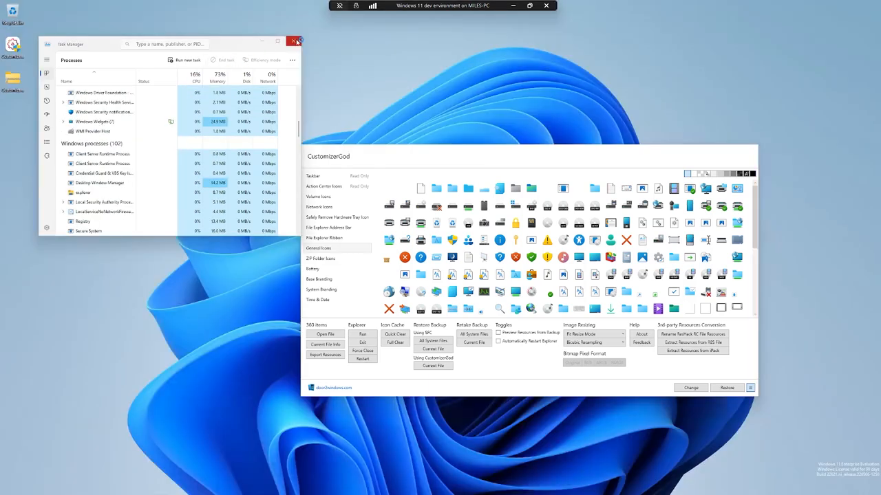
{"action": "left_click", "coordinate": [293, 40]}
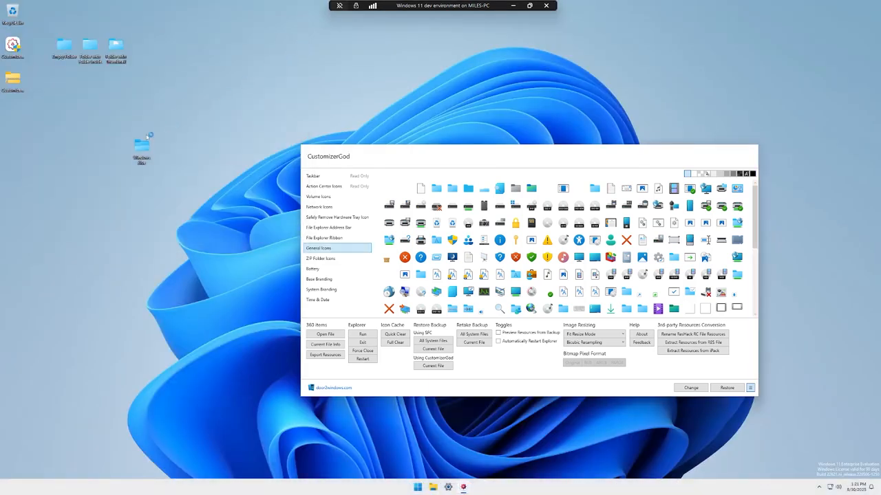
- Move the Windows Blue folder on the desktop below Folder with Thumbnail and close CustomizerGod
{"action": "left_click_drag", "start_coordinate": [143, 150], "coordinate": [118, 106]}
{"action": "left_click", "coordinate": [748, 149]}
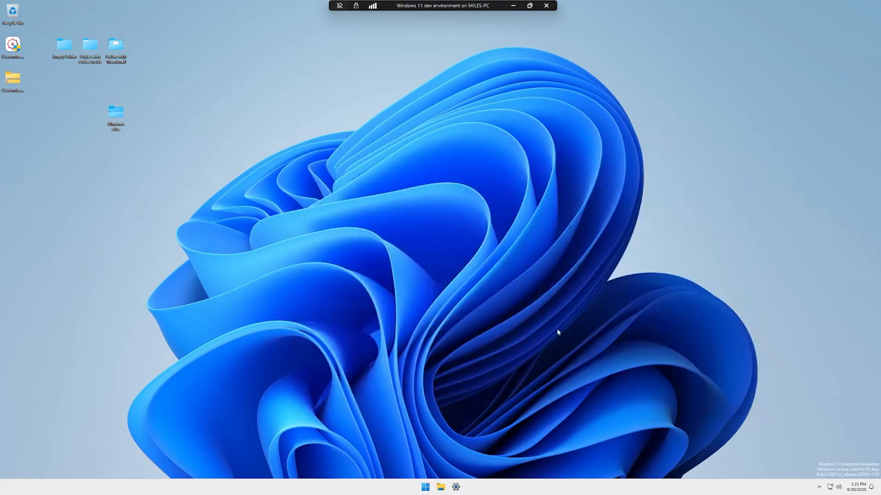
- Open the Windows (C:) drive in File Explorer, move the window up and check the folder icons
{"action": "left_click", "coordinate": [441, 487]}
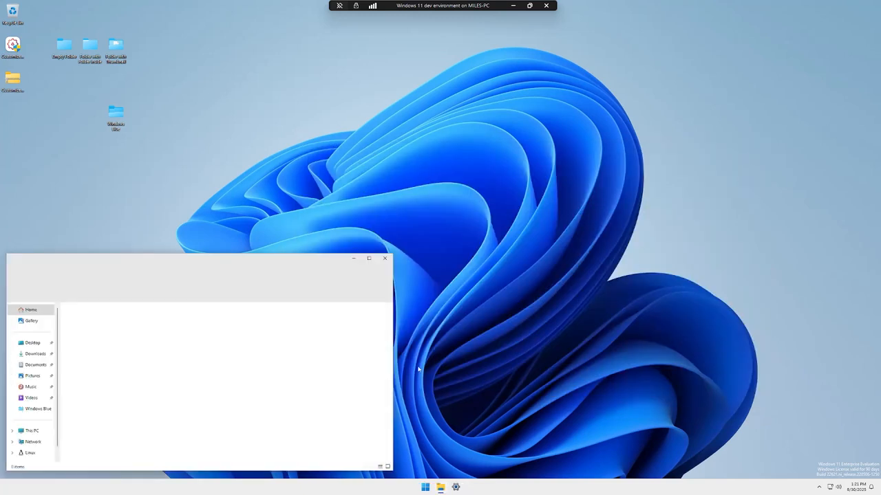
{"action": "left_click", "coordinate": [37, 409]}
{"action": "left_click", "coordinate": [32, 431]}
{"action": "double_click", "coordinate": [103, 322]}
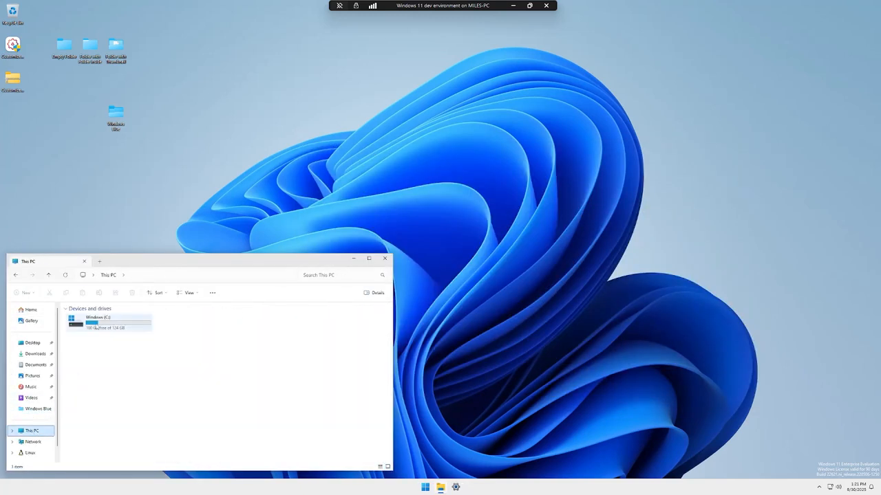
{"action": "left_click_drag", "start_coordinate": [153, 261], "coordinate": [302, 94]}
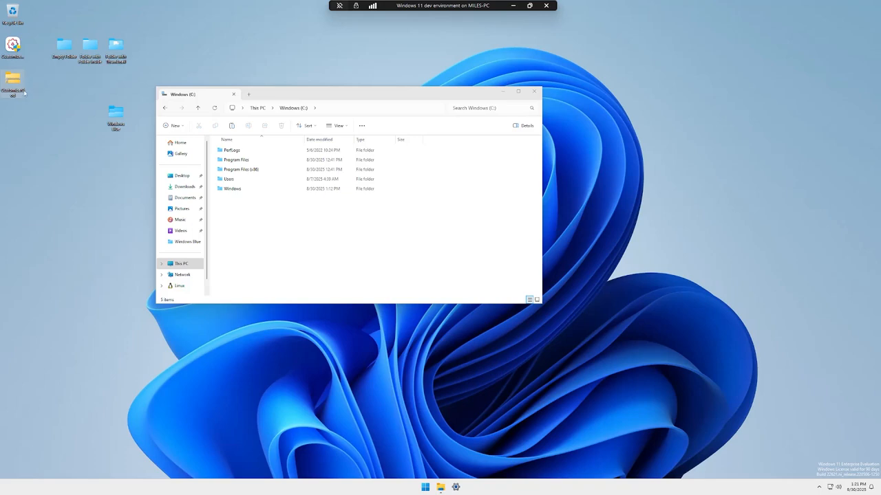
- Minimize the remote session and check CustomizerGod.zip in Downloads and the folders on Windows 11 (C:) on the host PC
{"action": "left_click", "coordinate": [513, 7]}
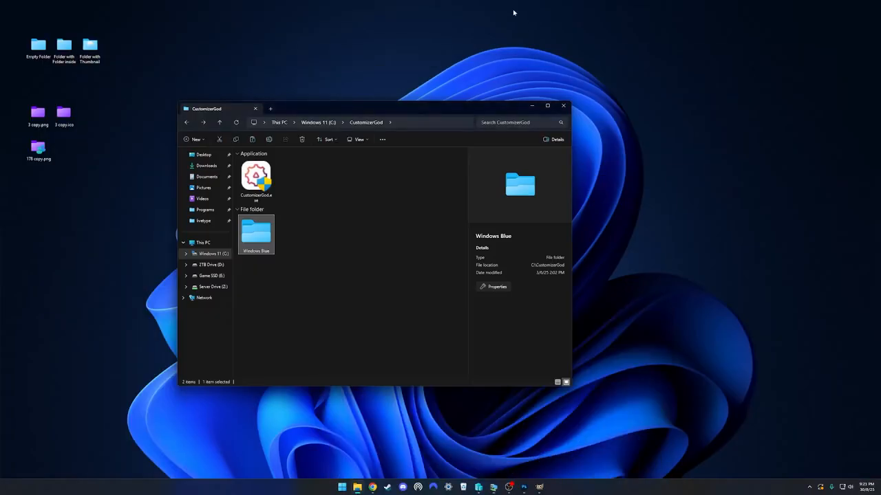
{"action": "left_click", "coordinate": [204, 166]}
{"action": "left_click", "coordinate": [256, 181]}
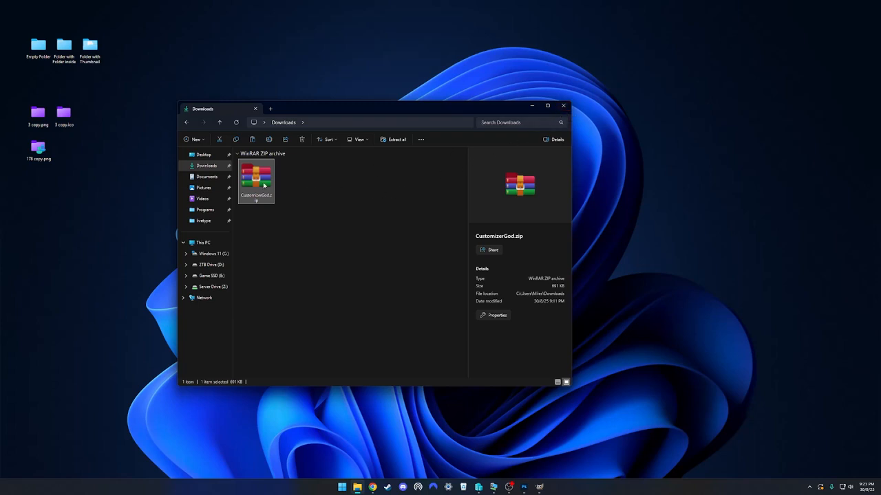
{"action": "left_click", "coordinate": [218, 253]}
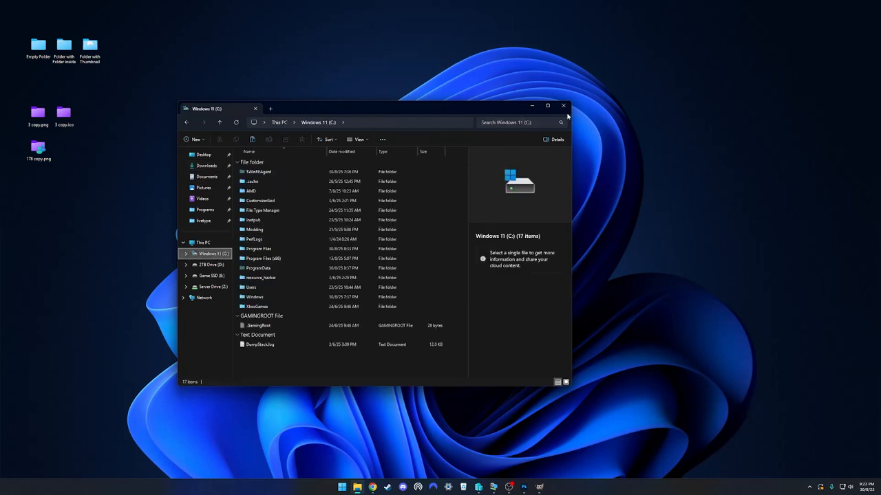
{"action": "left_click_drag", "start_coordinate": [607, 108], "coordinate": [654, 187]}
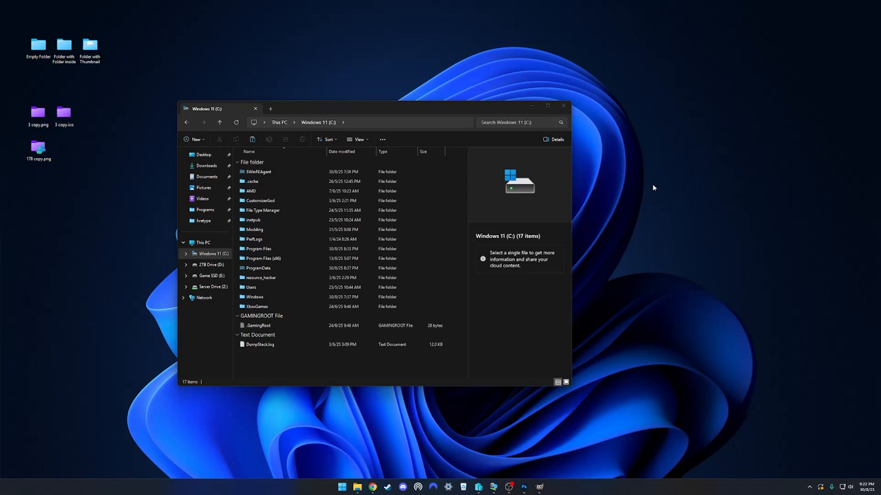
{"action": "key", "text": "alt+space"}
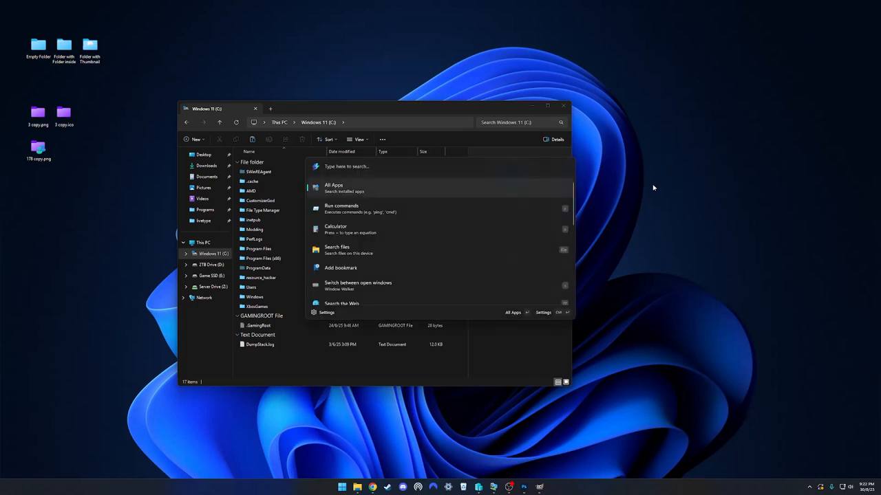
{"action": "key", "text": "Escape"}
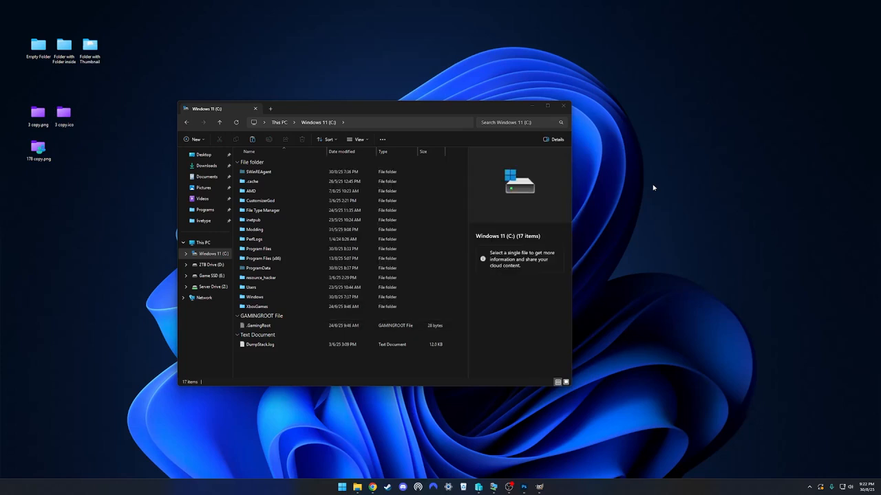